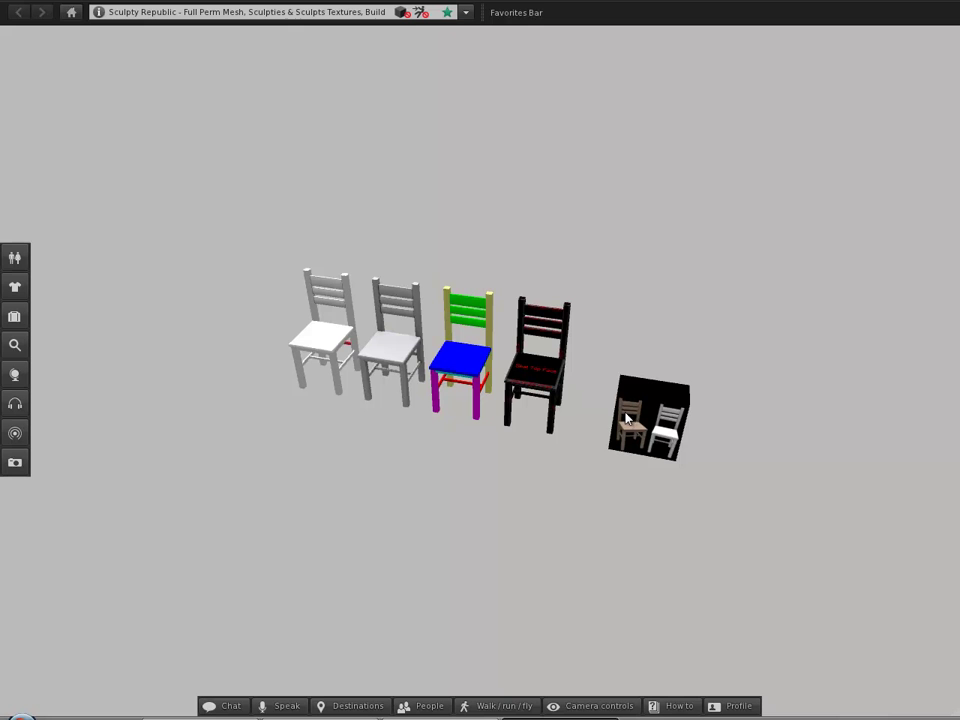
right_click(630, 414)
left_click(649, 430)
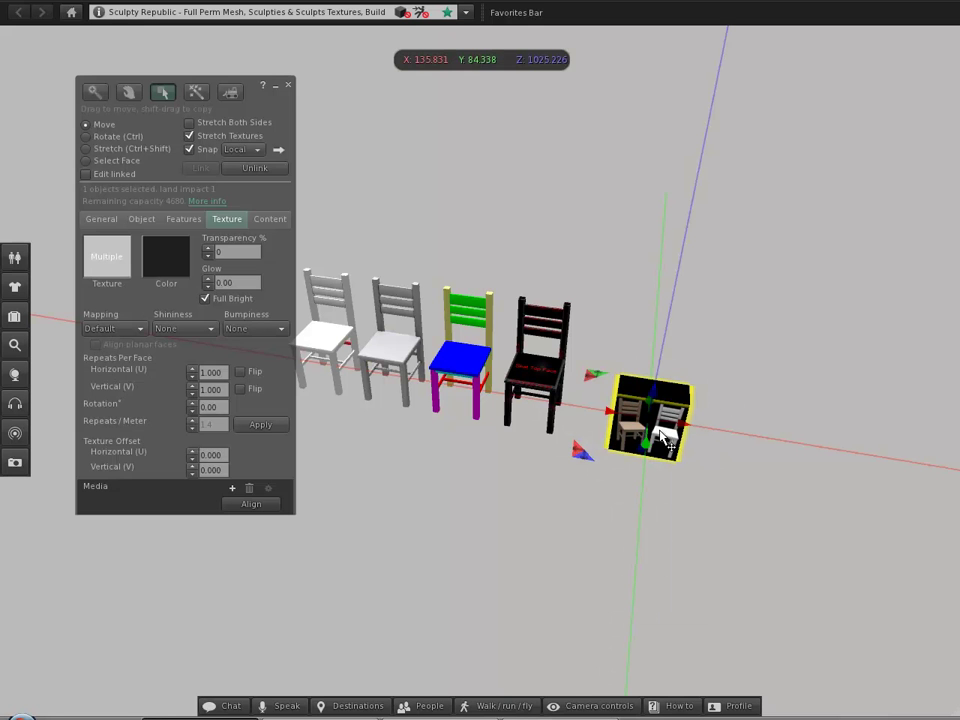
left_click(288, 85)
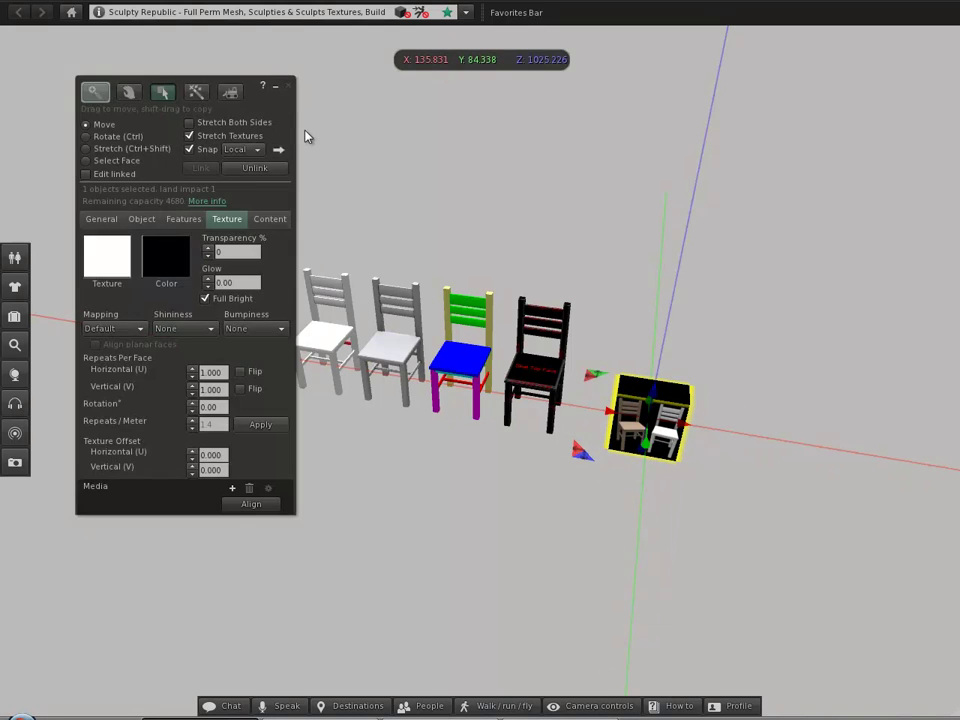
Open the contents of the black chair kit box and copy them to the inventory
right_click(633, 422)
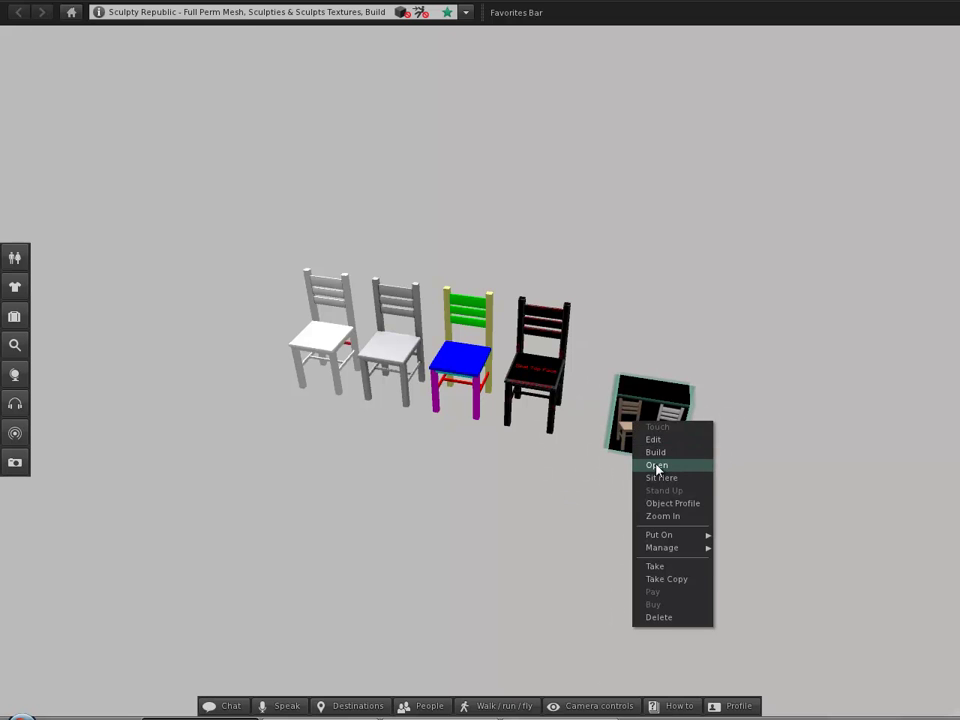
left_click(658, 465)
left_click_drag(204, 72, 186, 48)
mouse_move(249, 113)
left_mouse_down()
mouse_move(249, 193)
mouse_move(244, 107)
mouse_move(234, 114)
left_mouse_up()
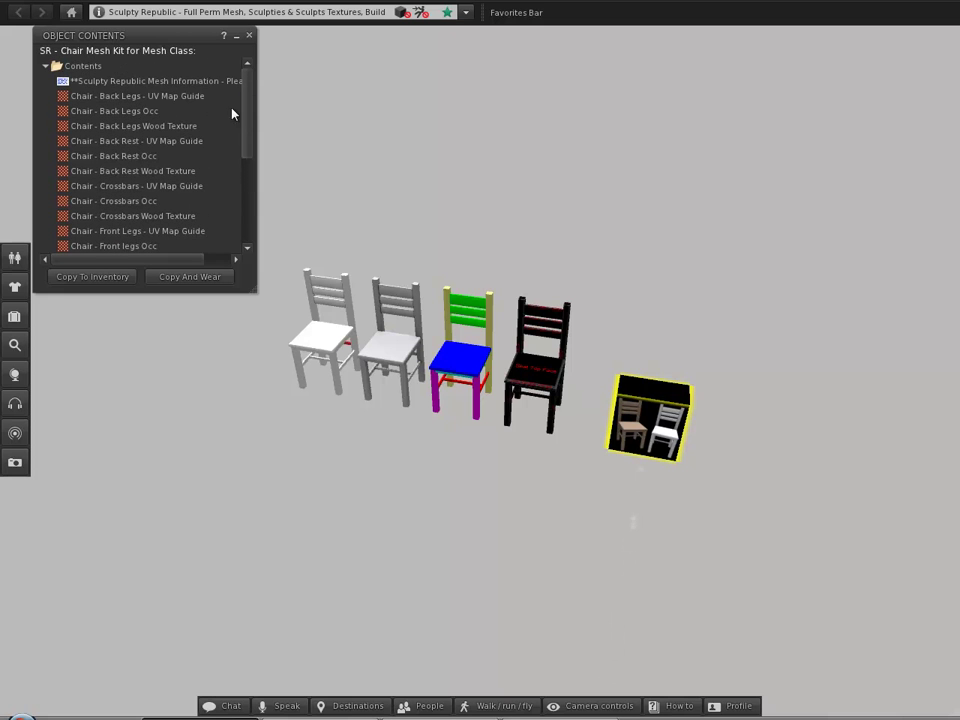
left_click(88, 280)
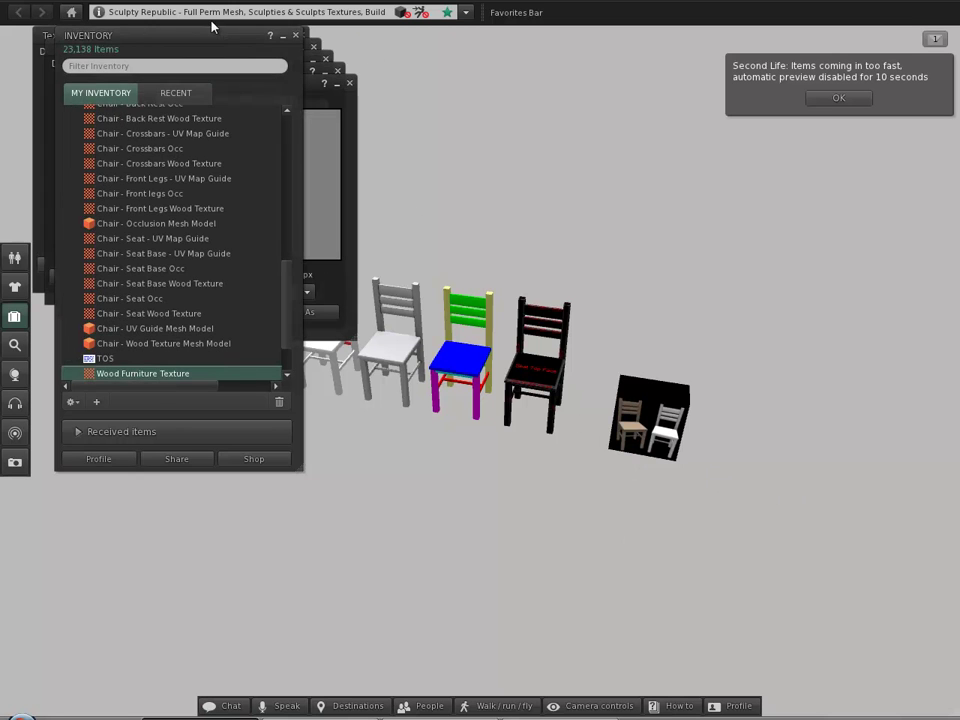
Move the inventory window clear of the stacked texture previews and close all five previews
left_click_drag(211, 40, 728, 221)
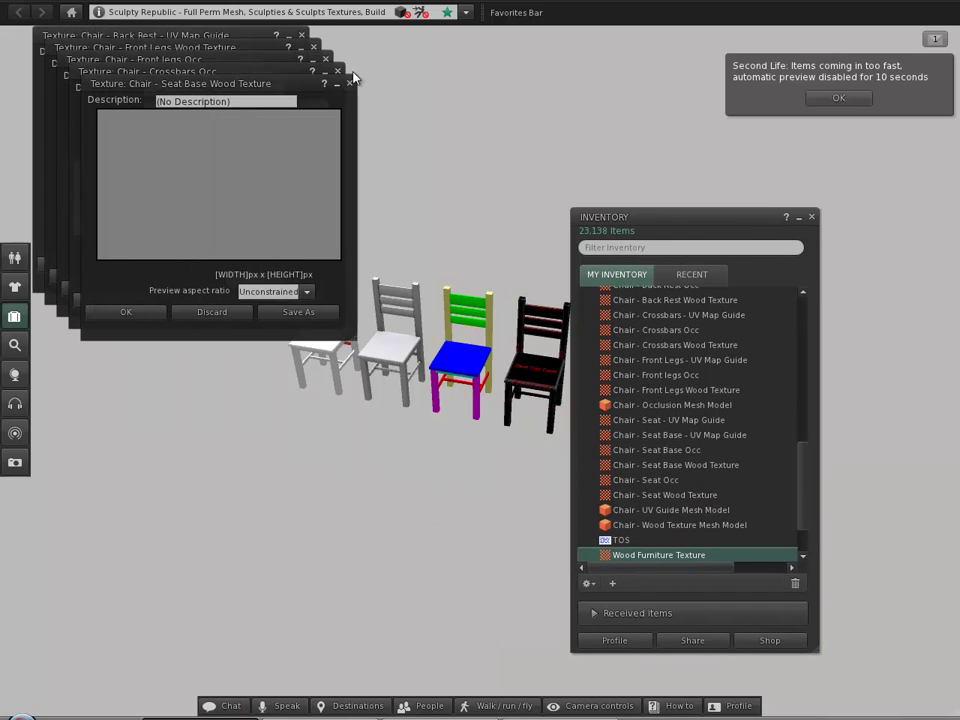
left_click(349, 84)
left_click(337, 72)
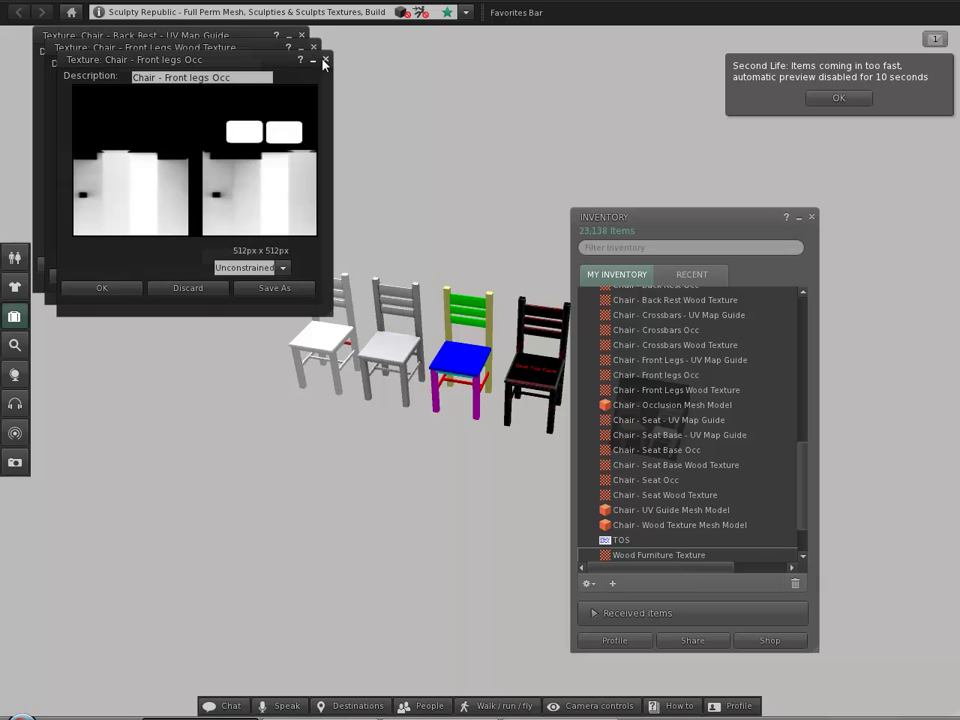
left_click(325, 60)
left_click(313, 47)
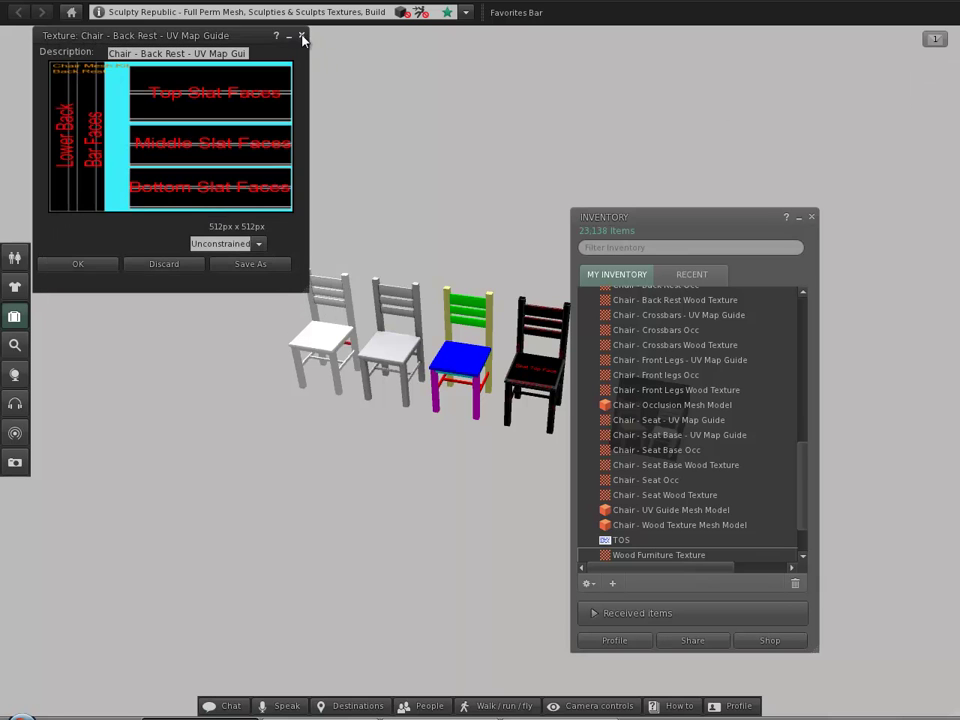
left_click(302, 37)
View the Chair - Back Legs Wood Texture from the SR - Chair Mesh Kit for Mesh Class folder in an enlarged preview, and close it
scroll(666, 489, "up", 5)
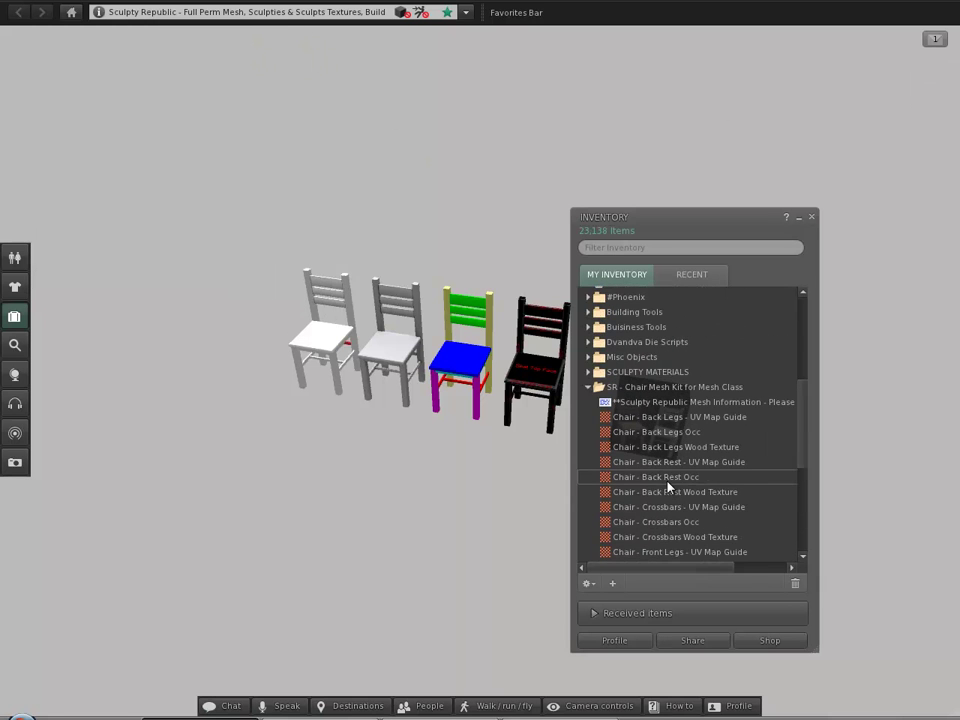
left_click_drag(737, 229, 840, 168)
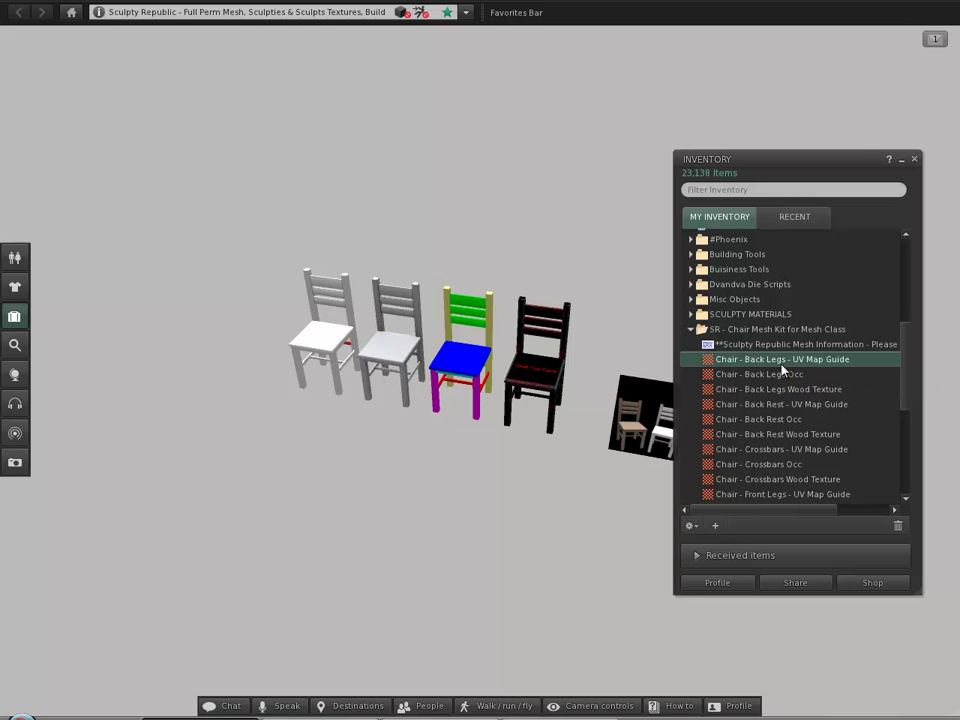
left_click(780, 378)
left_click(790, 391)
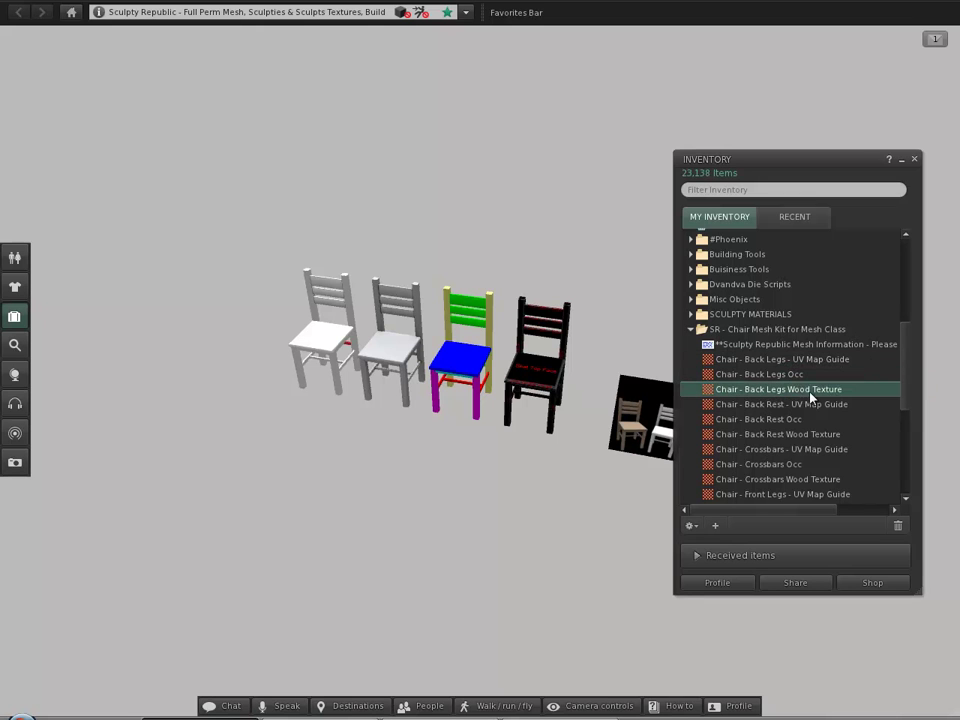
double_click(748, 397)
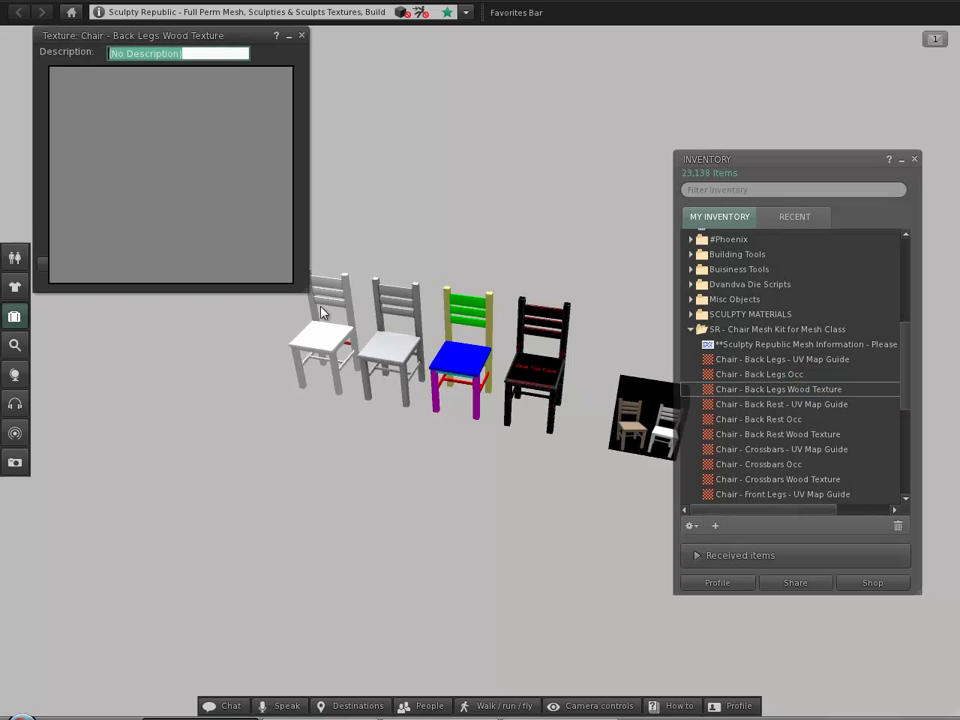
left_click_drag(308, 300, 470, 508)
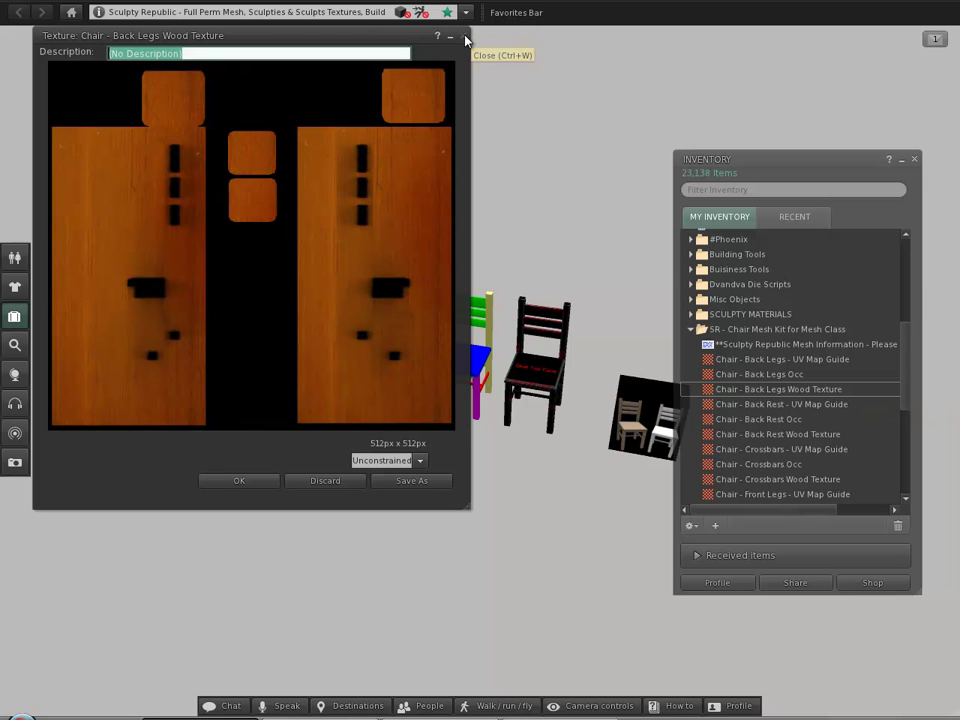
left_click(464, 37)
View the Chair - Back Legs Occ and Chair - Back Legs - UV Map Guide textures in enlarged previews, and close both
double_click(765, 375)
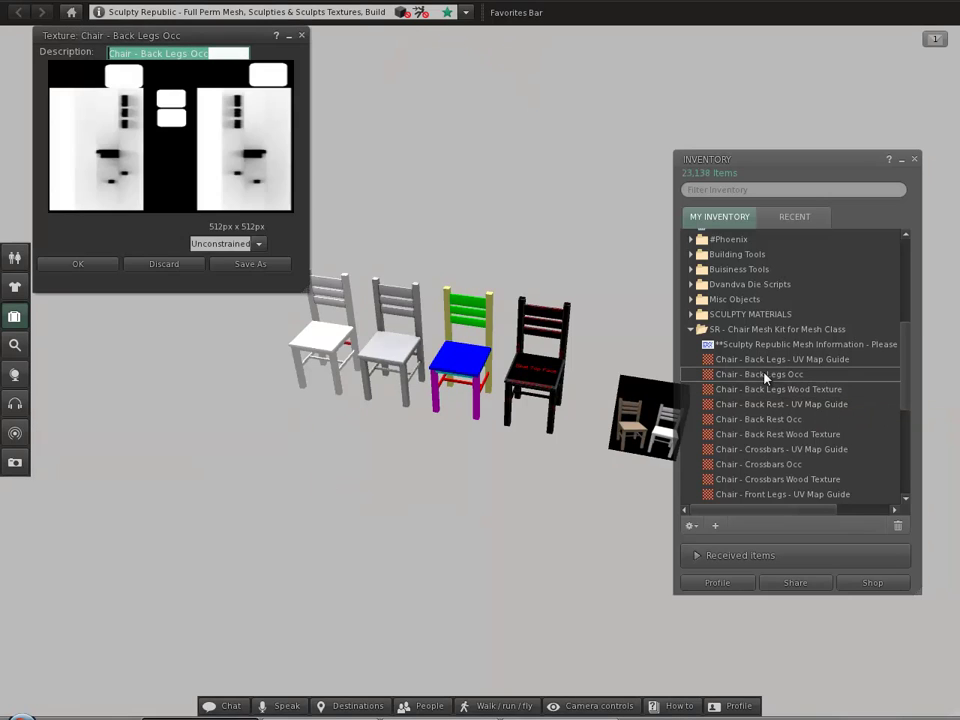
left_click_drag(303, 287, 565, 562)
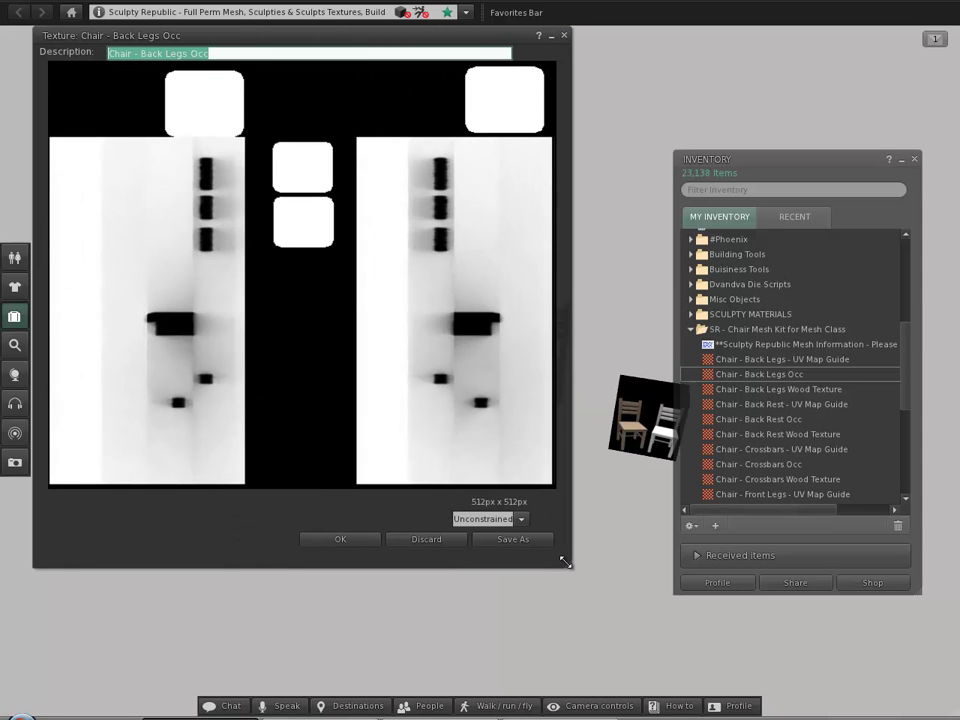
double_click(793, 362)
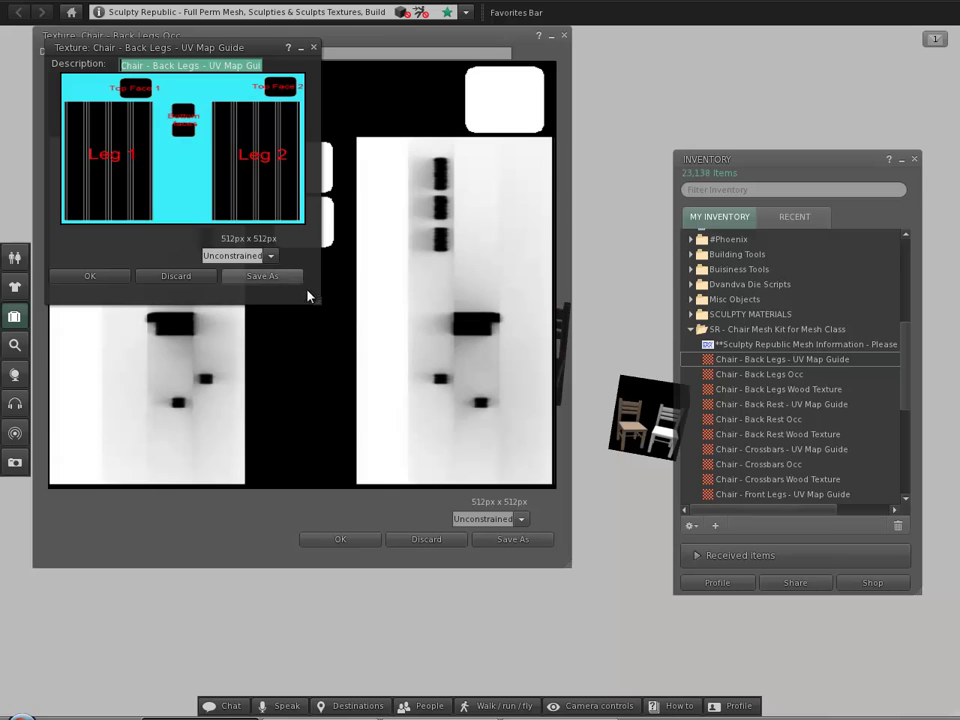
left_click_drag(317, 301, 556, 585)
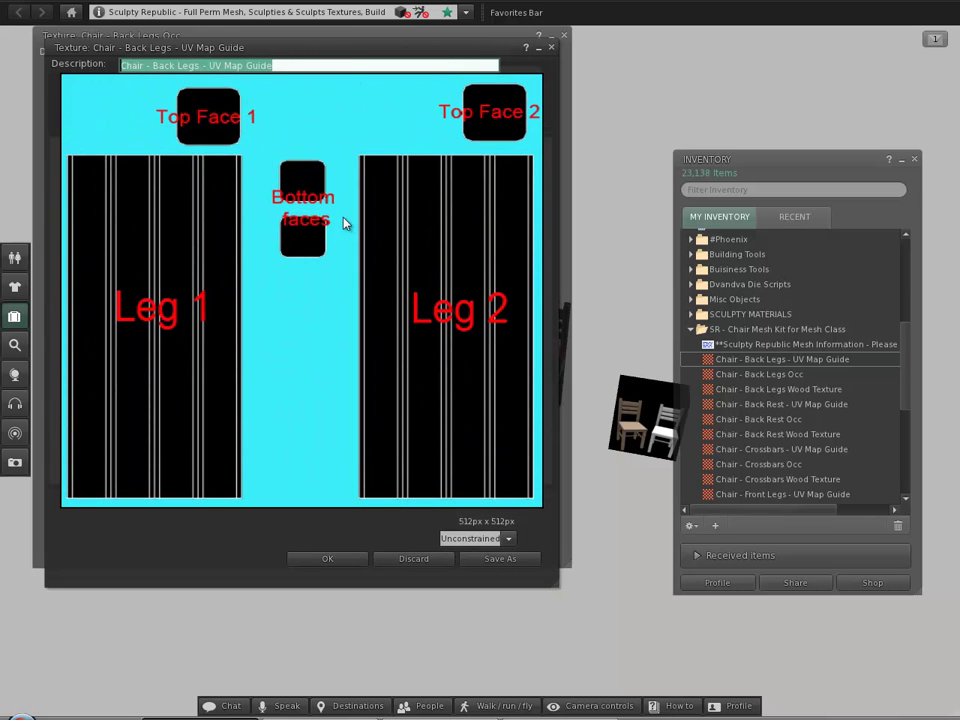
left_click(551, 48)
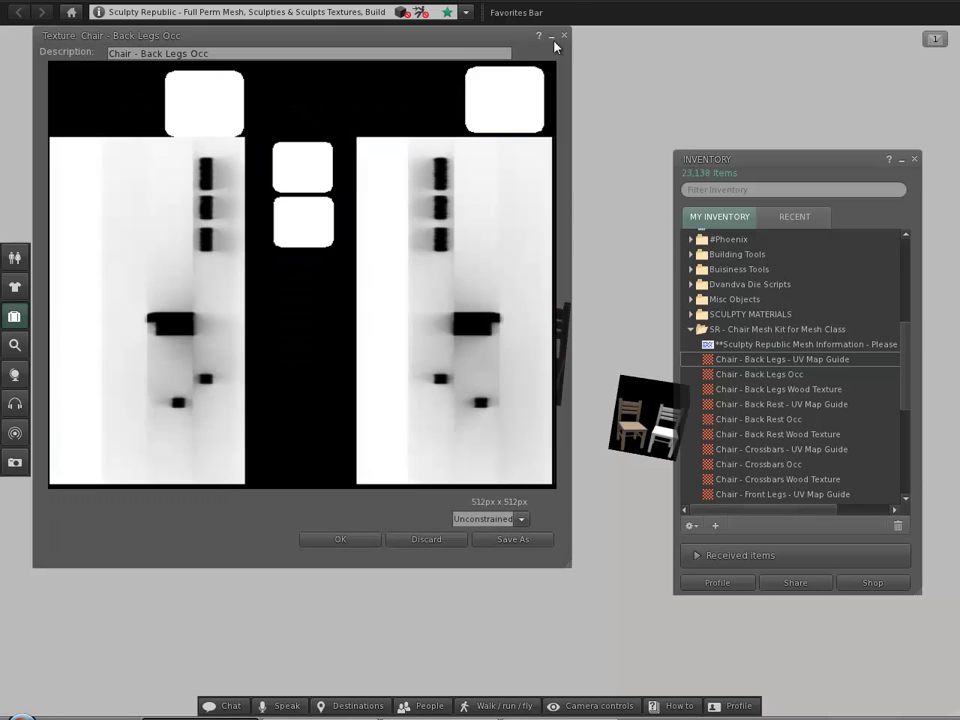
left_click(569, 37)
Preview the Chair - Back Legs - UV Map Guide, check the saved textures in its Save As dialog, and close both without saving
left_click(735, 359)
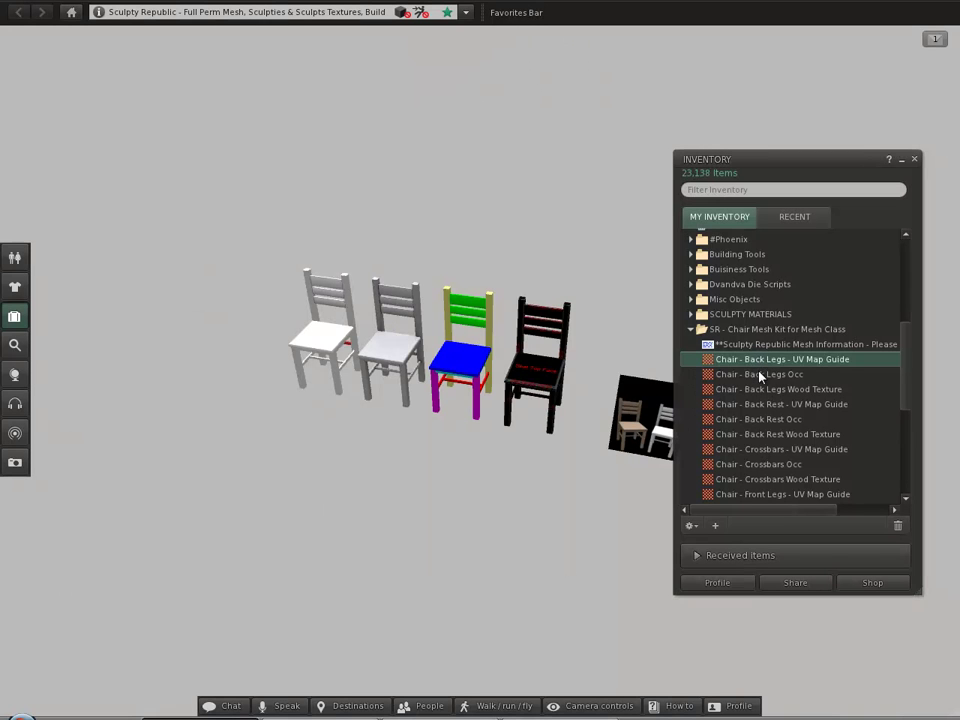
left_click(759, 374)
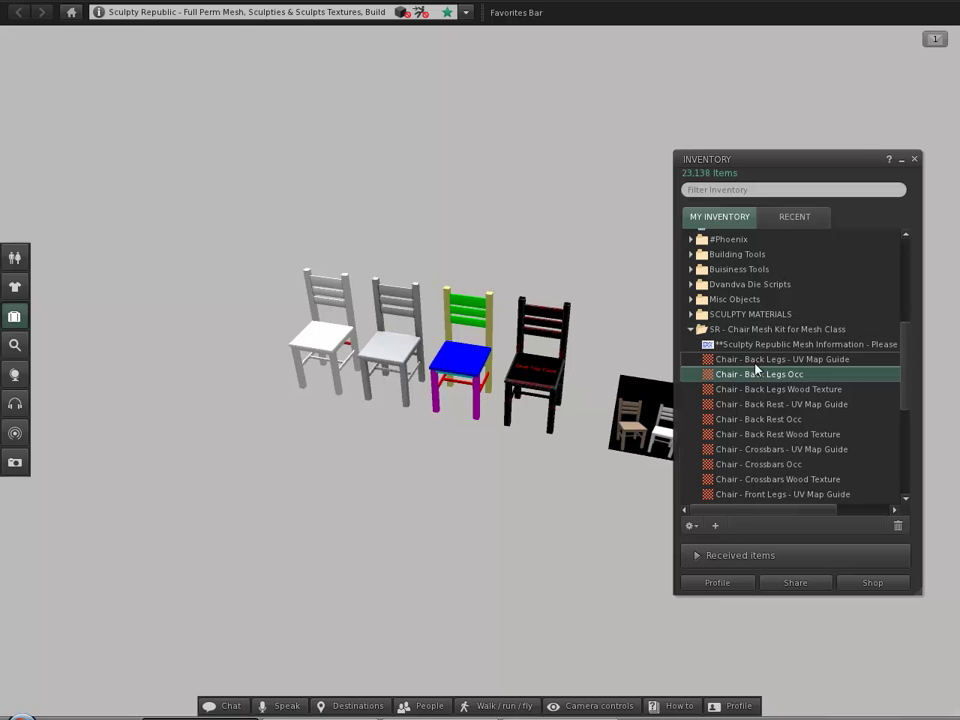
double_click(755, 362)
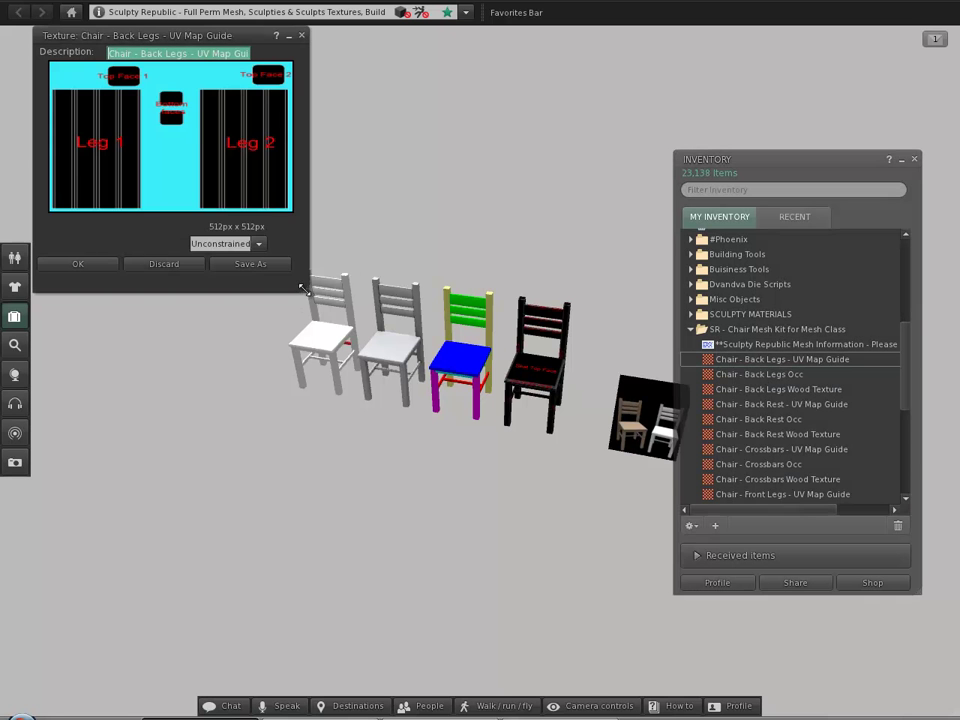
left_click_drag(299, 292, 435, 453)
left_click(391, 443)
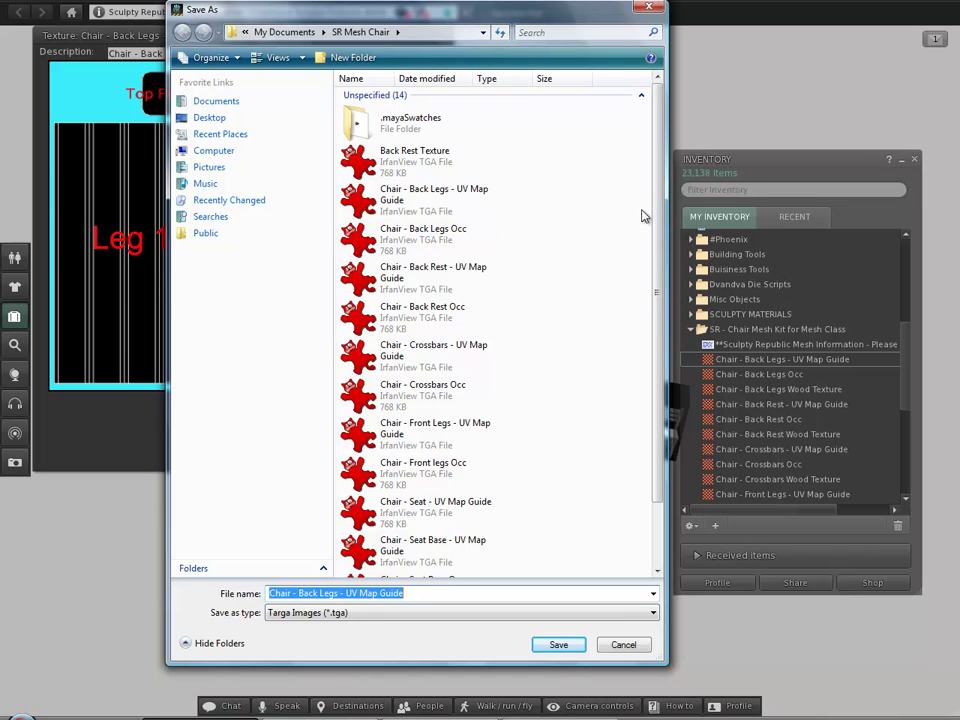
scroll(655, 200, "down", 2)
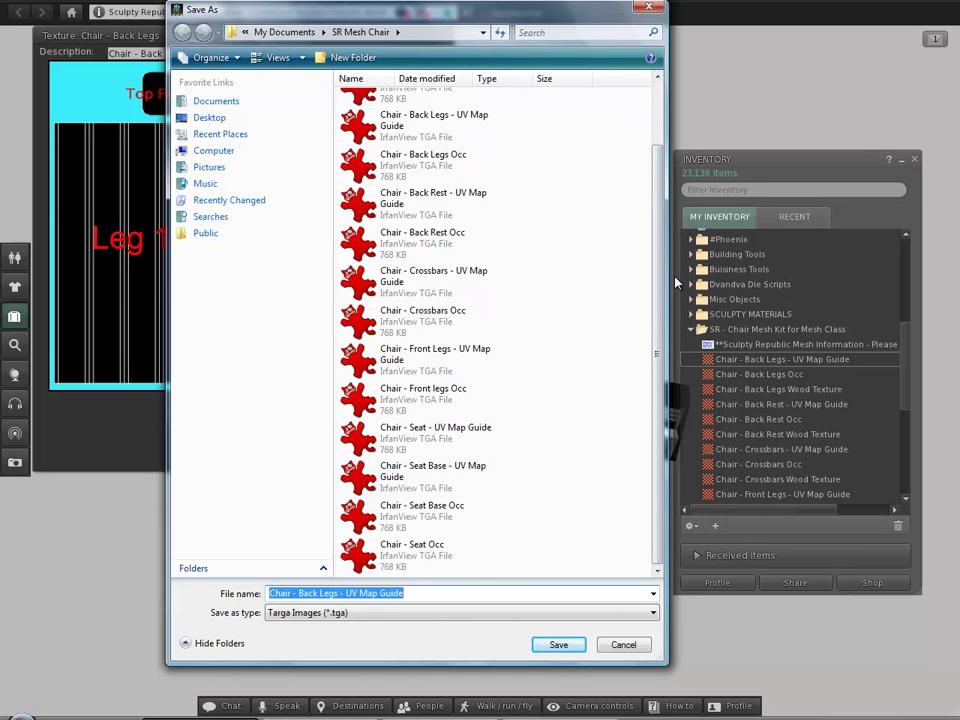
key("Escape")
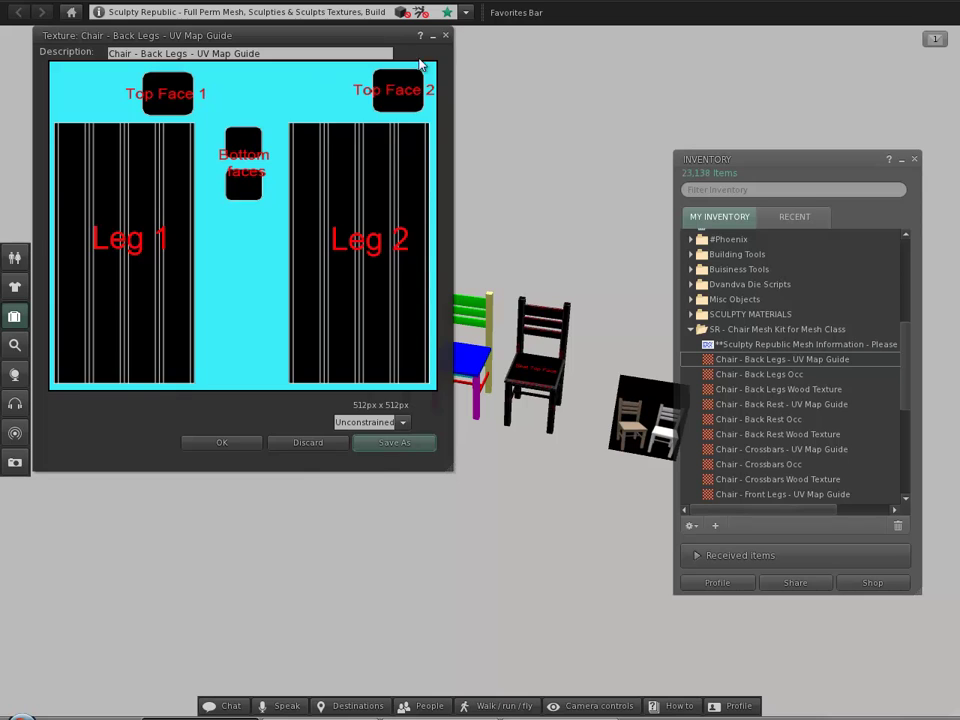
left_click(446, 36)
Examine the black UV guide chair's face labels and the multi-coloured chair's separately coloured parts up close
mouse_move(320, 717)
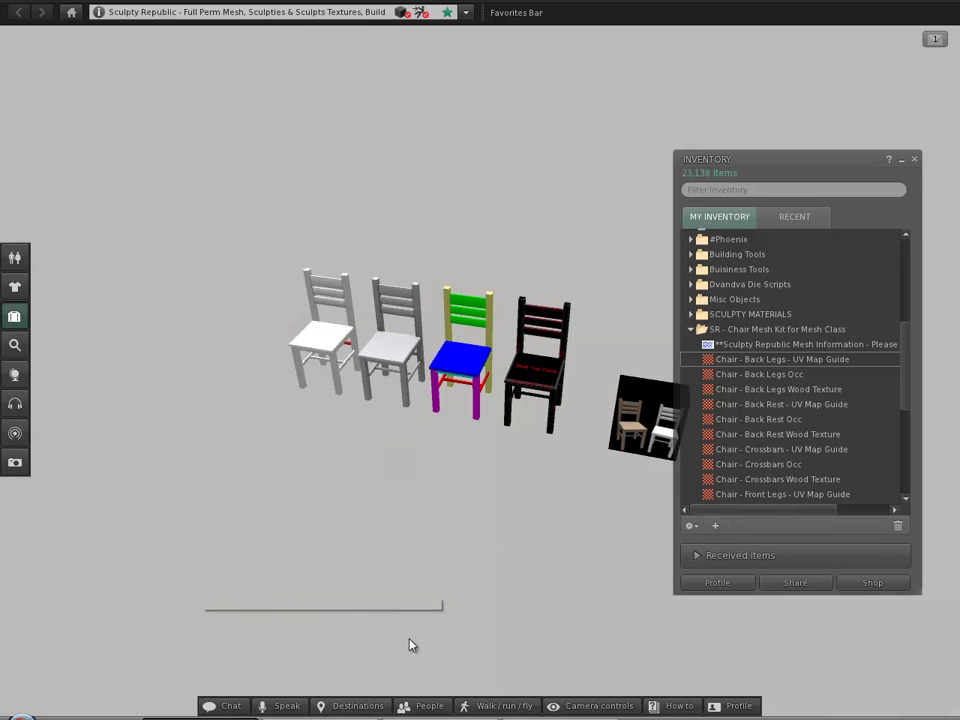
left_click(537, 372, "alt")
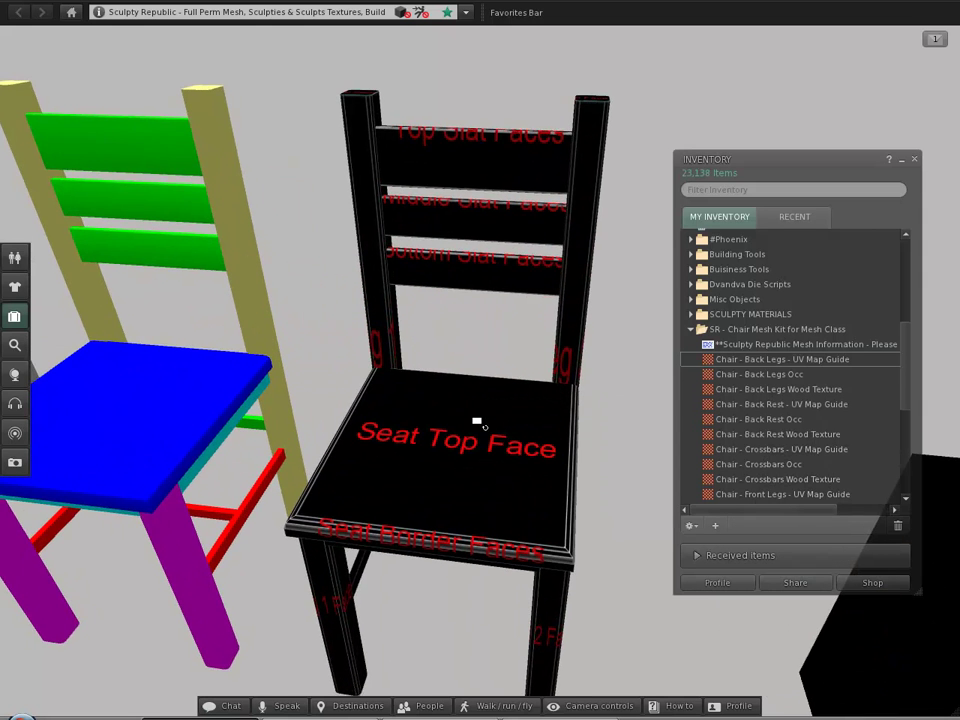
left_click_drag(477, 422, 492, 241)
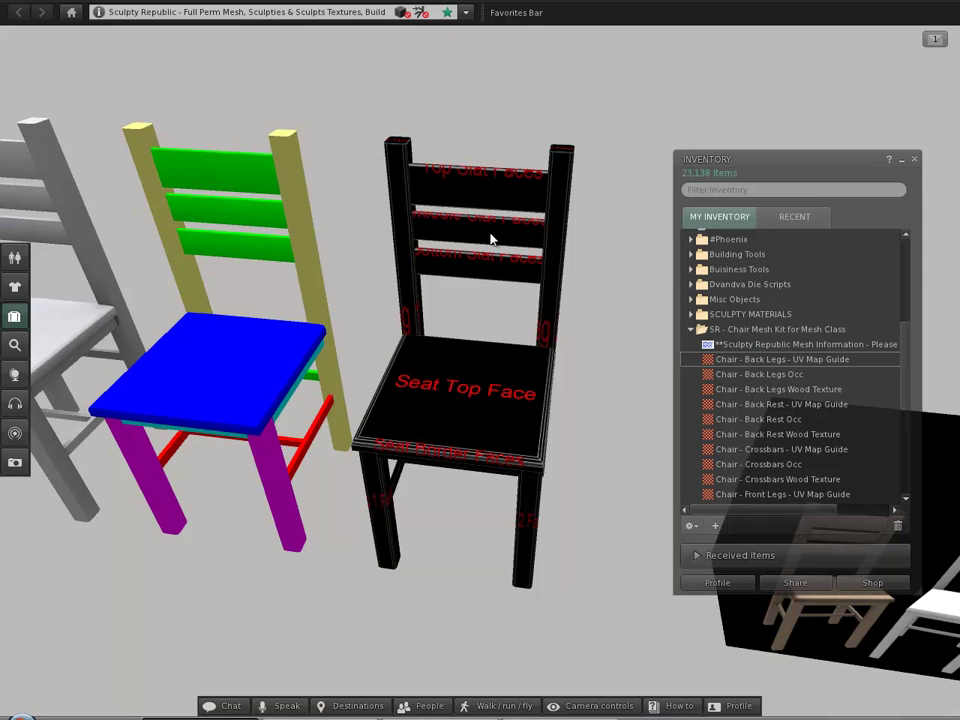
left_click(490, 186, "alt")
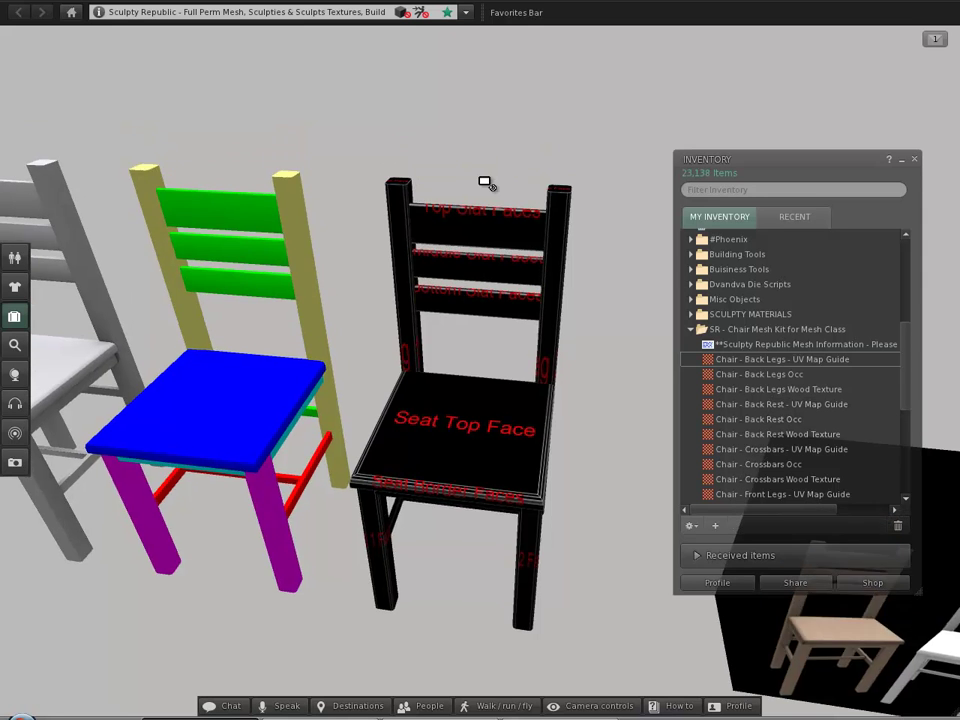
left_click_drag(481, 408, 490, 372)
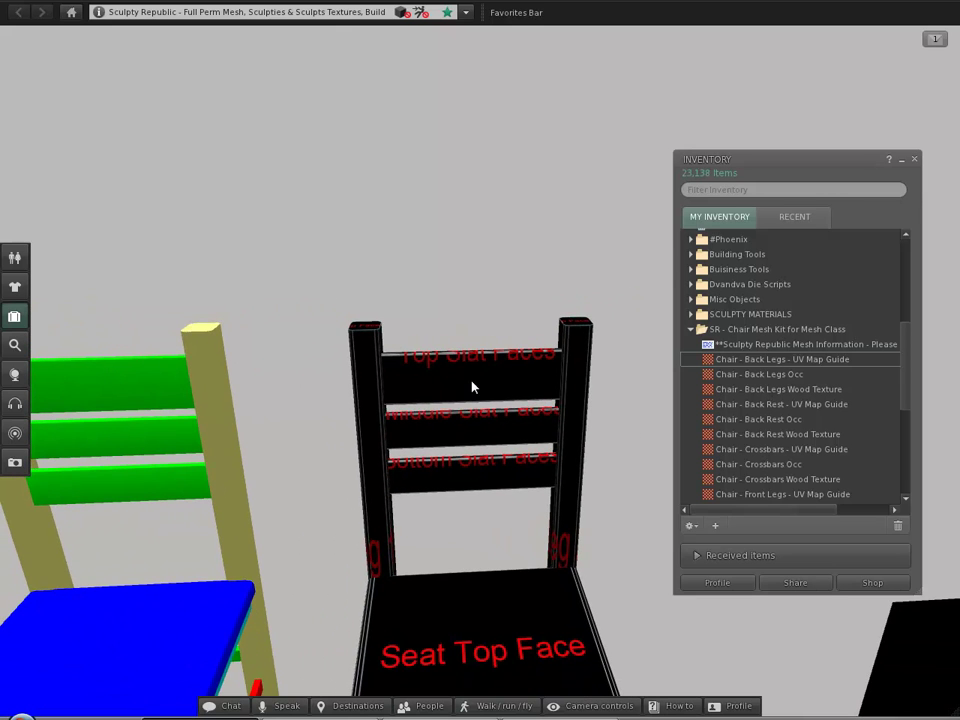
left_click_drag(455, 477, 493, 360)
scroll(495, 356, "up", 5)
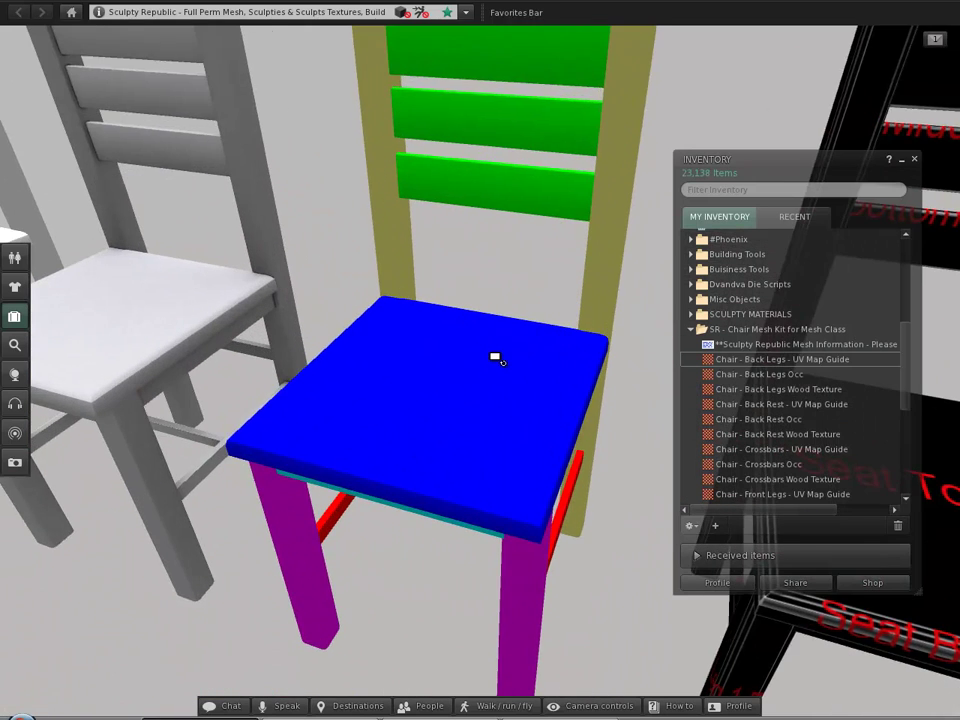
scroll(500, 349, "down", 3)
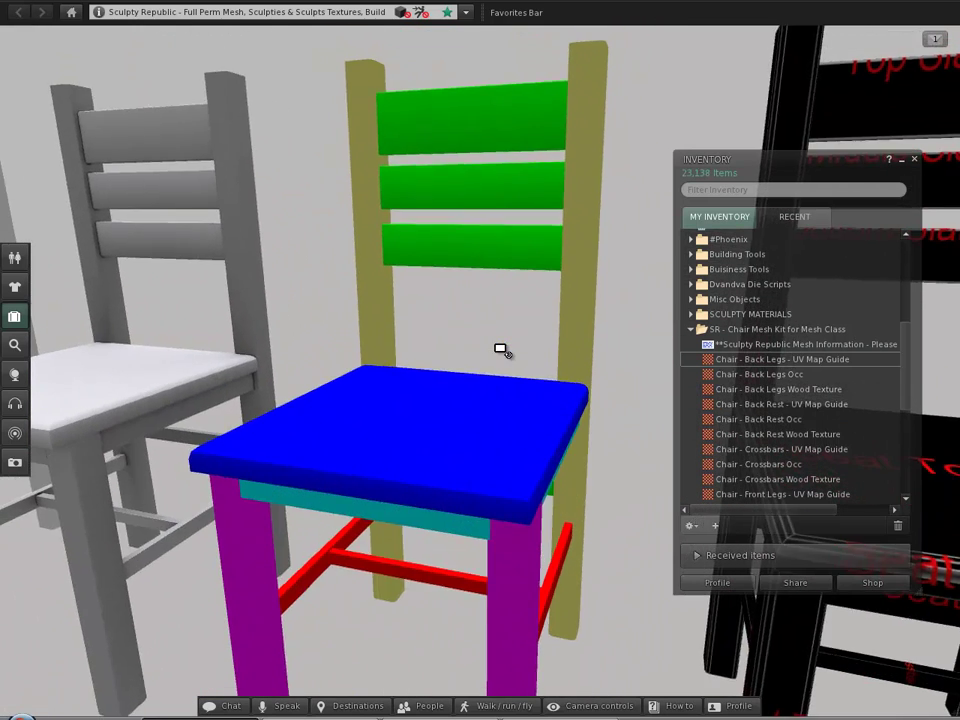
scroll(484, 377, "down", 4)
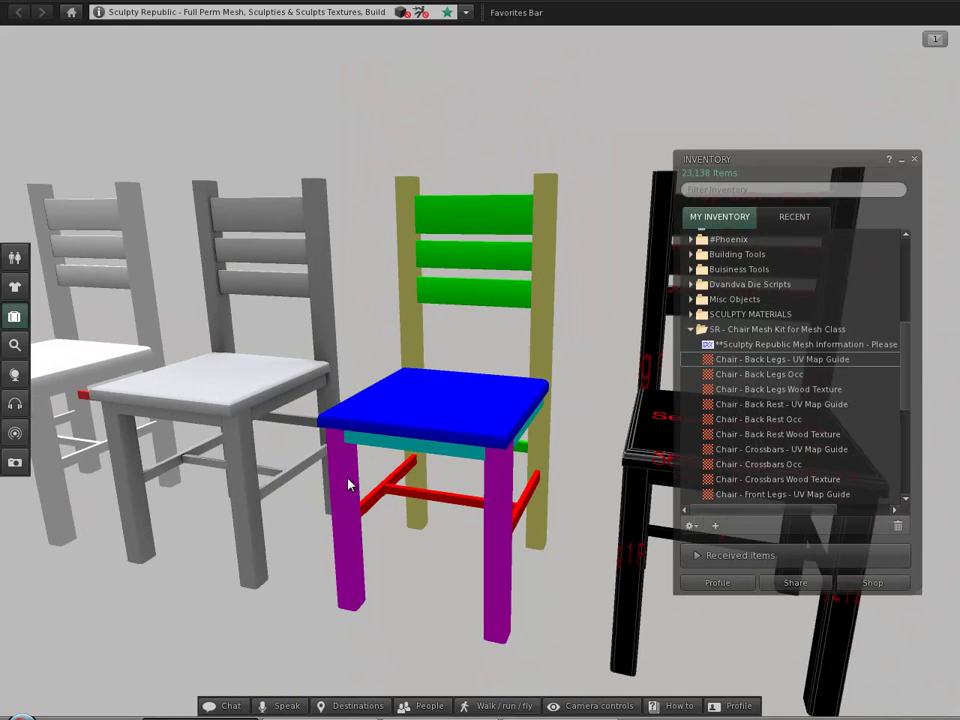
Open the multi-coloured chair for editing and switch to Select Face mode
right_click(424, 396)
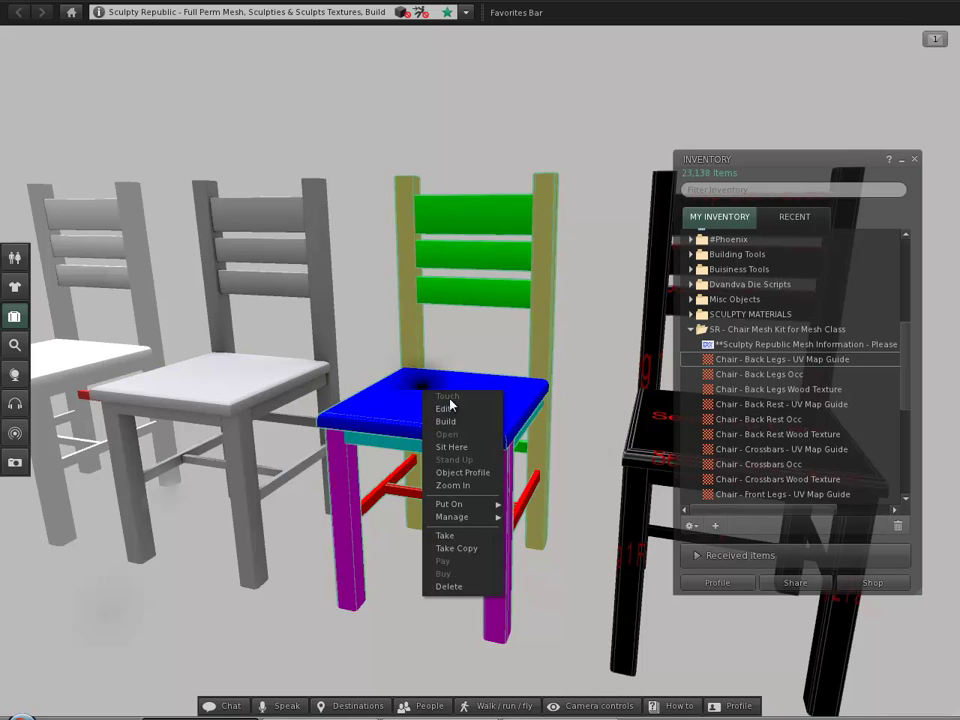
left_click(444, 405)
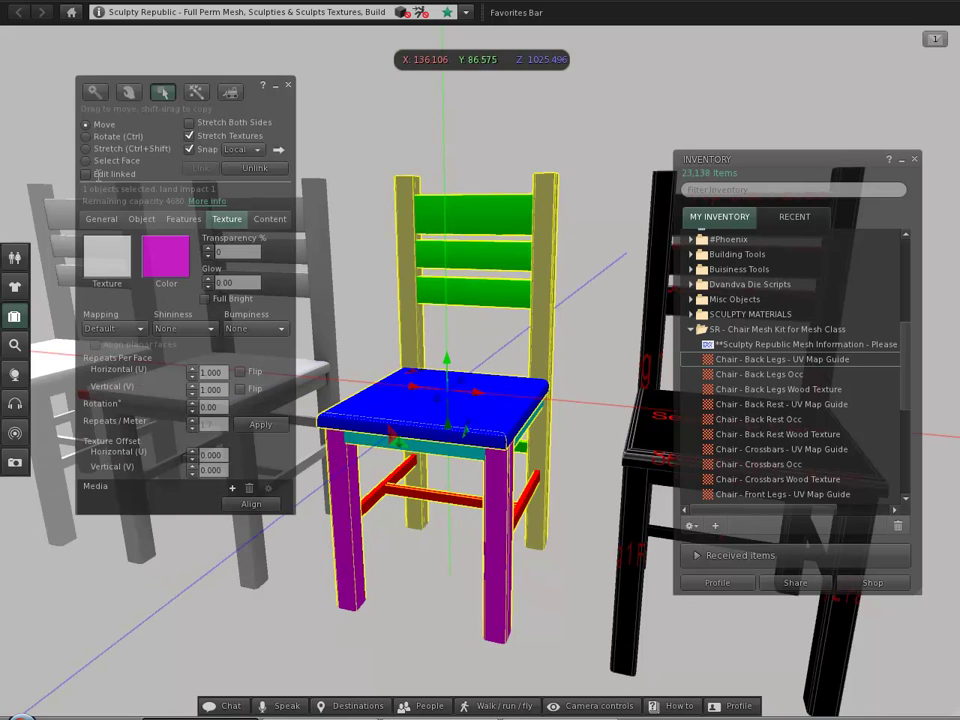
left_click(100, 160)
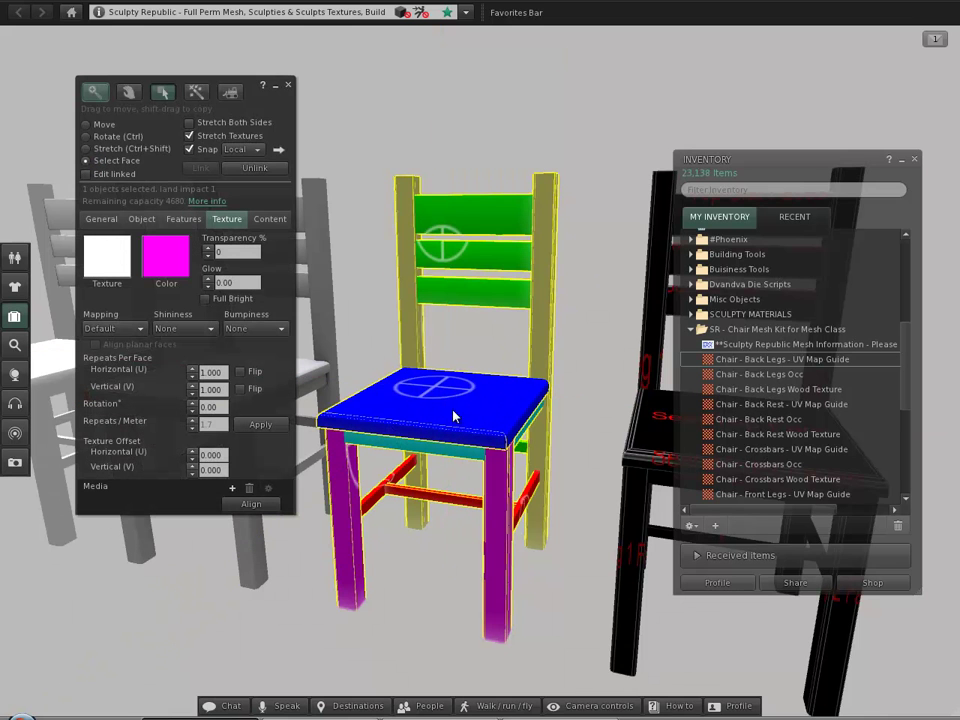
Select the multi-coloured chair's seat, front legs, crossbars, back rest and back legs faces in turn, and close the build window
left_click(447, 400)
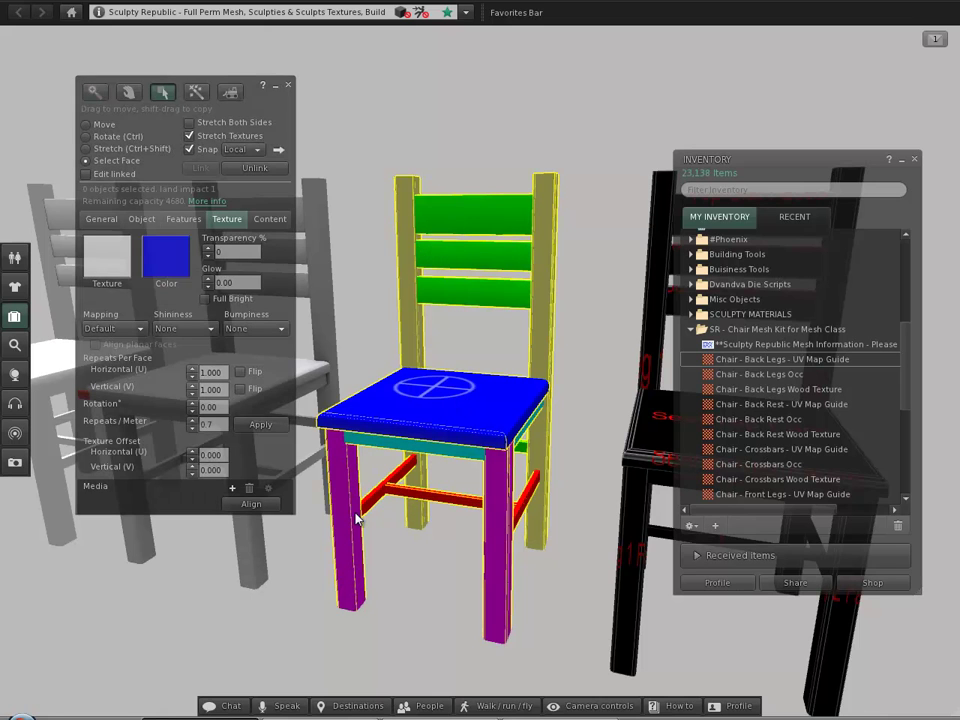
left_click(356, 517)
left_click(470, 482)
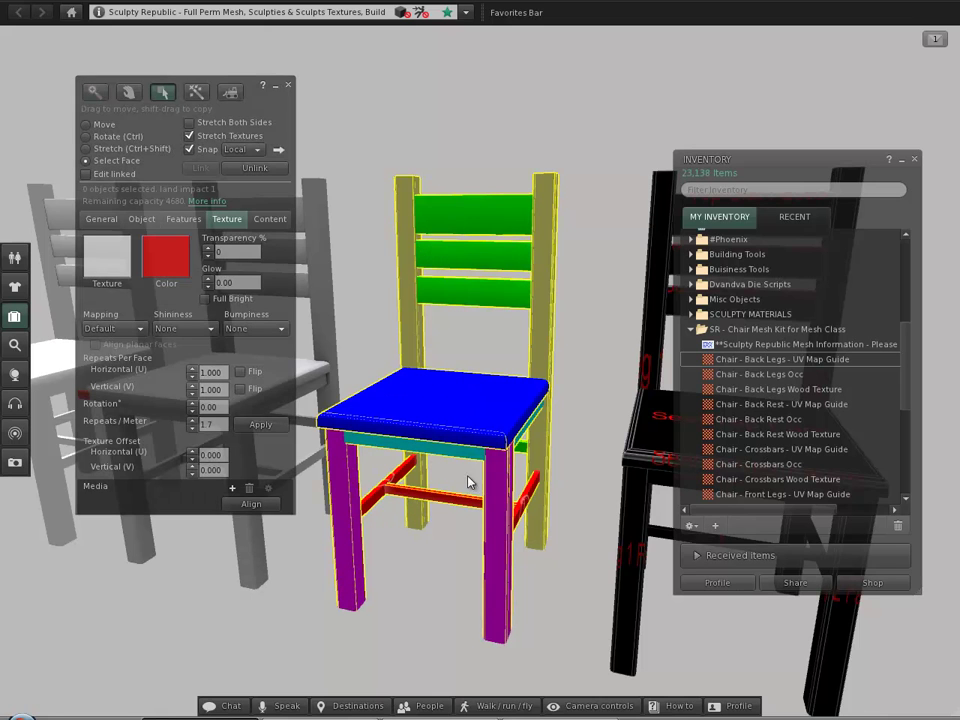
left_click(461, 302)
left_click(545, 321)
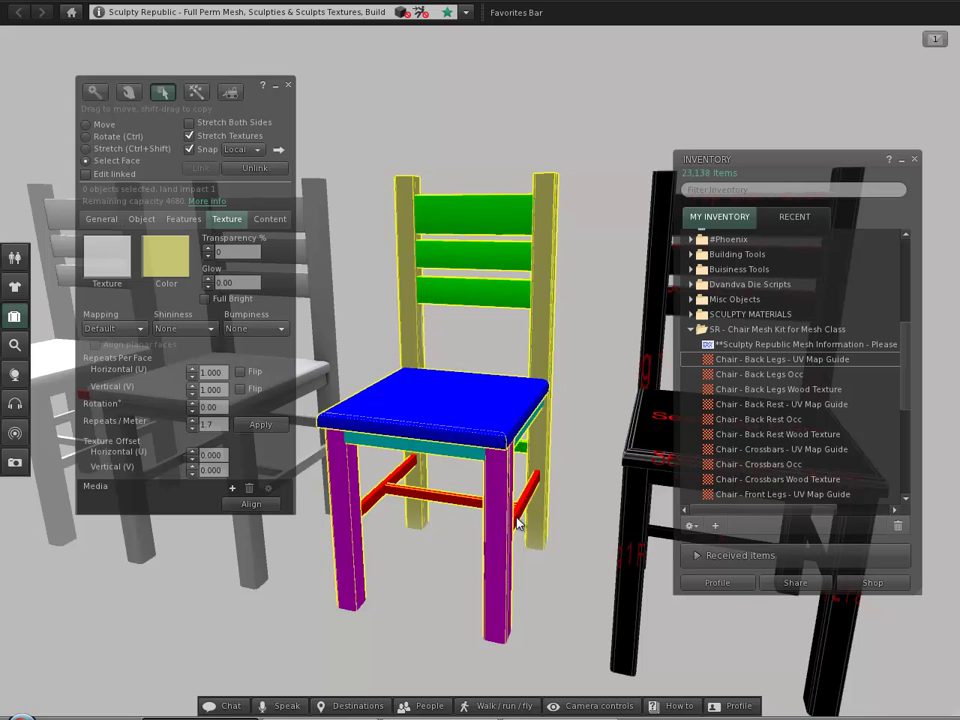
left_click(466, 405)
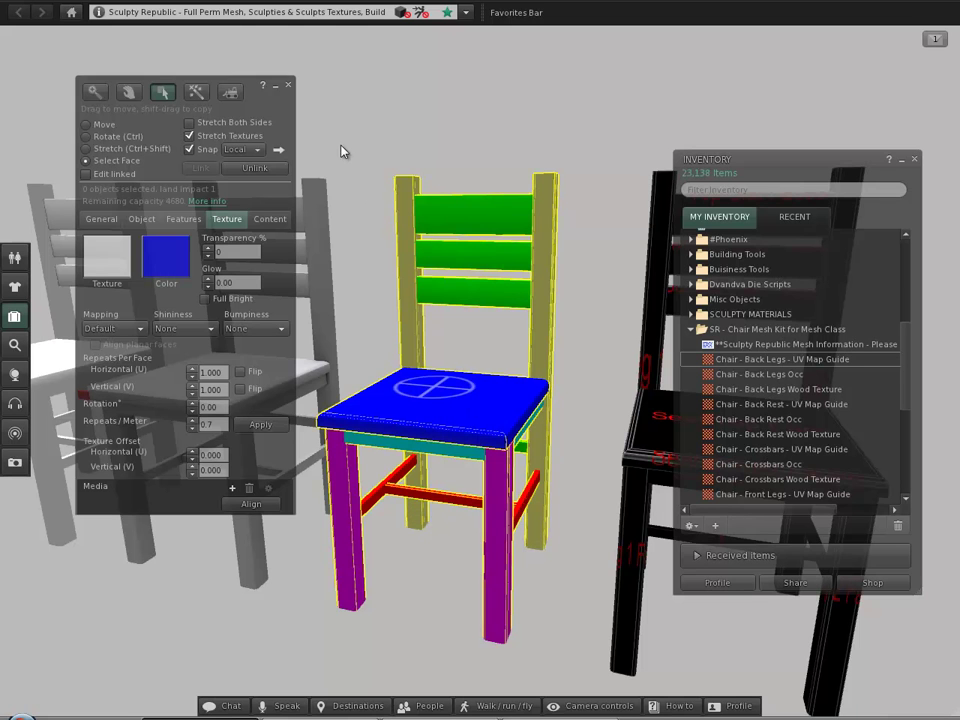
left_click(288, 85)
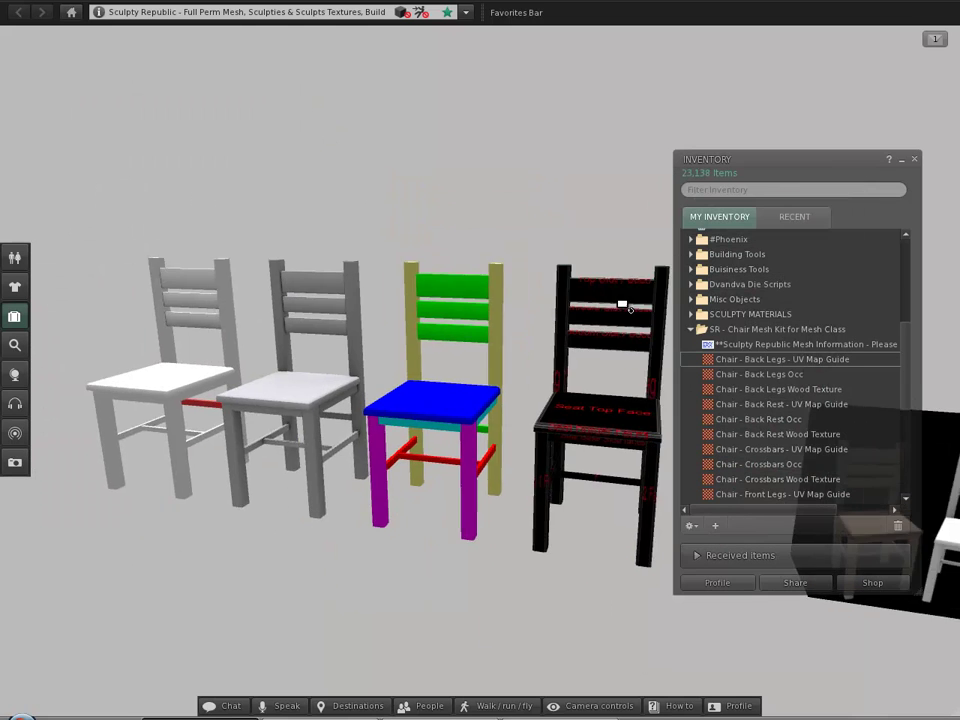
Examine the slat face labels on the black UV guide chair's back rest up close
left_click(623, 304, "alt")
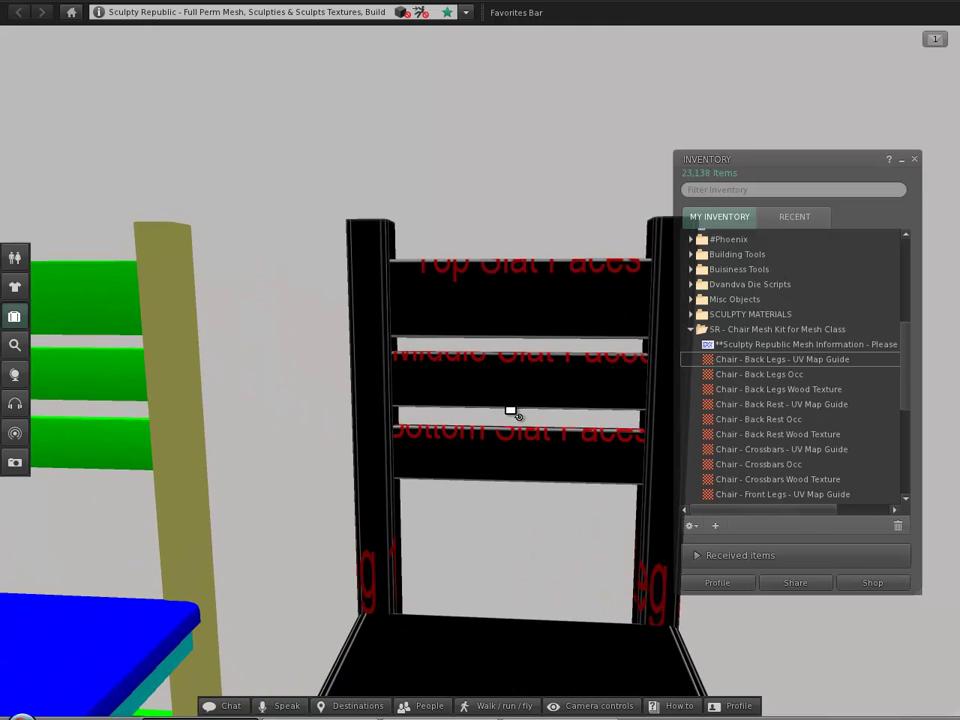
left_click(510, 411, "alt")
left_click(536, 225, "alt")
left_click_drag(487, 369, 488, 369)
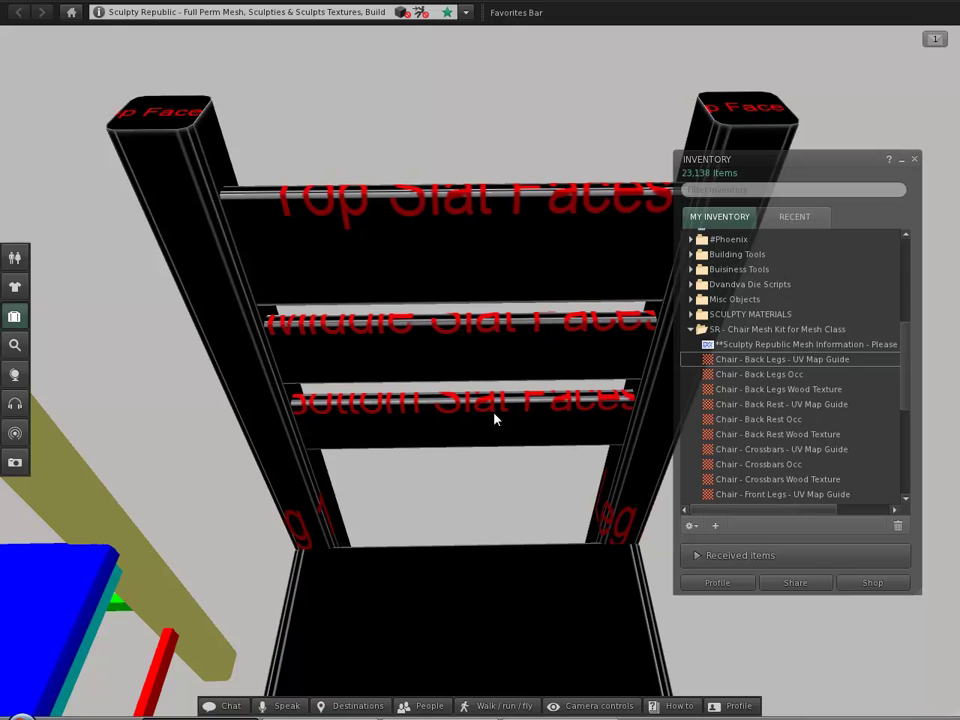
left_click_drag(450, 427, 439, 551)
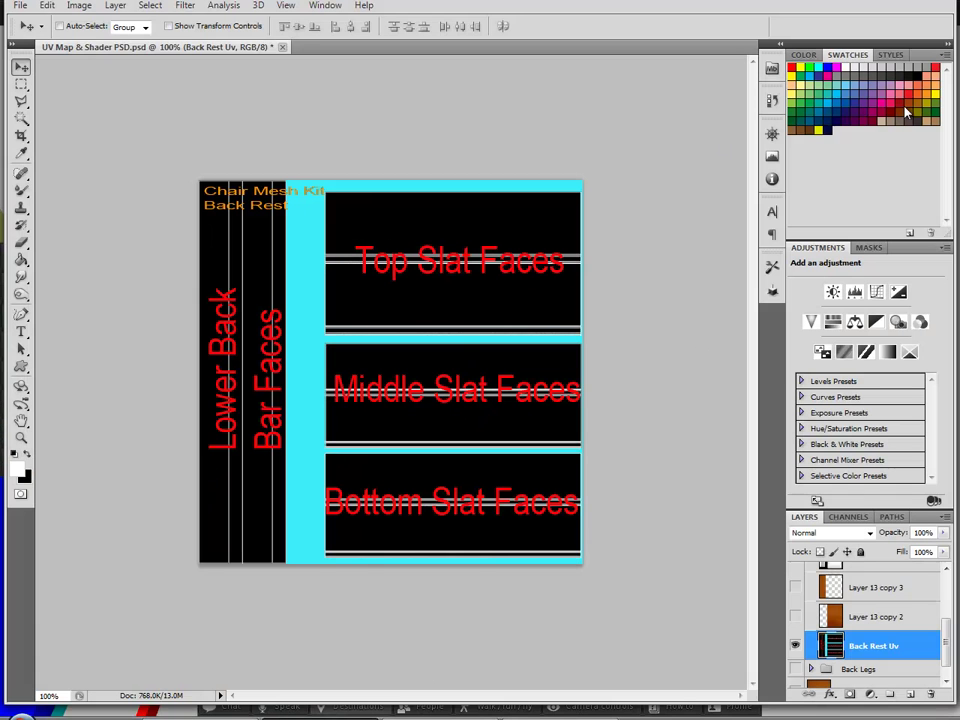
Switch to UV Map & Shader PSD.psd in Photoshop, collapse the Back Rest group and review the layer groups for each chair part
scroll(879, 621, "down", 1)
scroll(879, 621, "up", 3)
left_click_drag(950, 622, 947, 588)
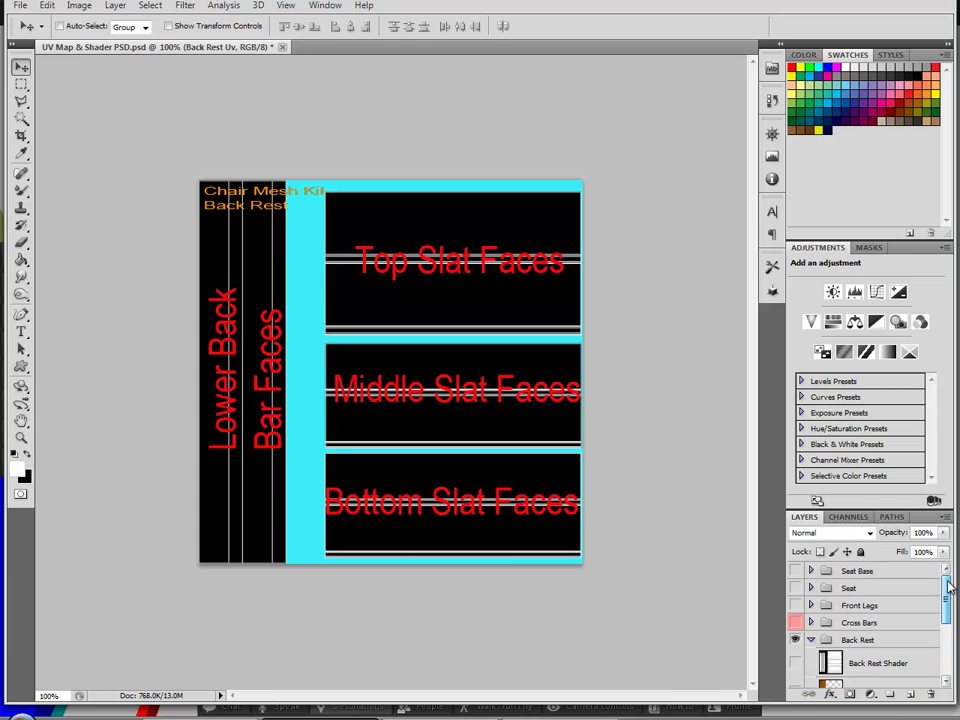
left_click(811, 639)
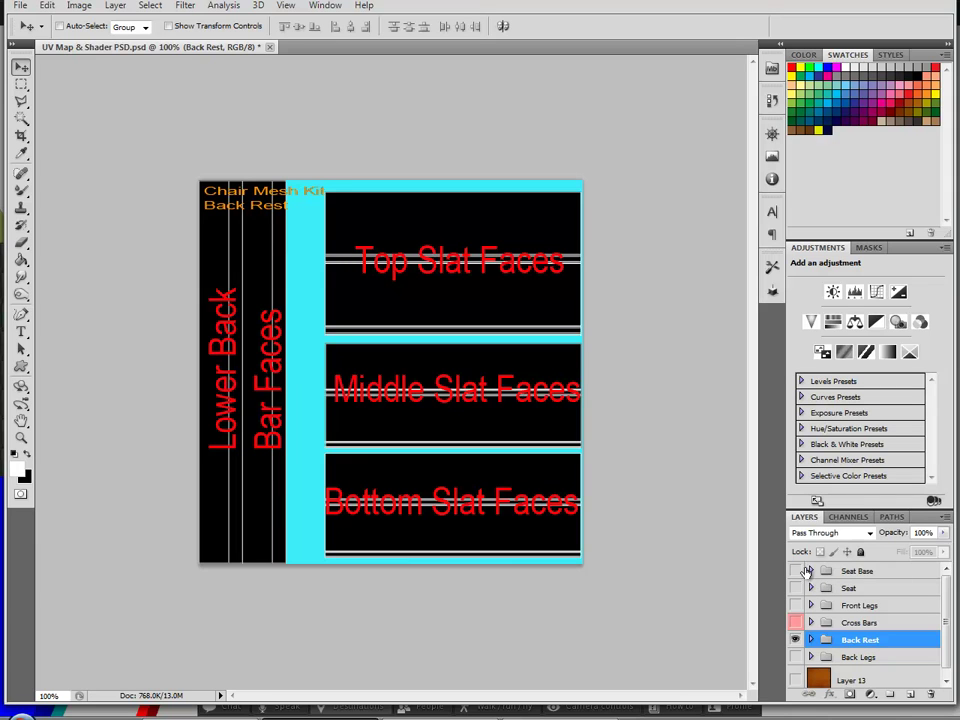
scroll(857, 600, "down", 1)
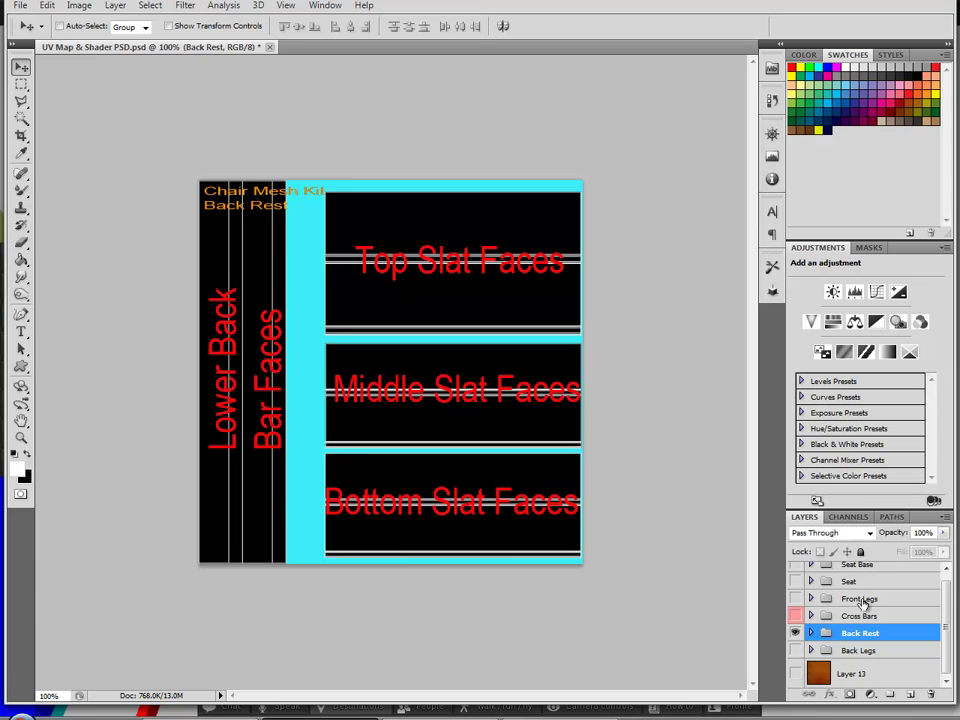
scroll(860, 605, "up", 1)
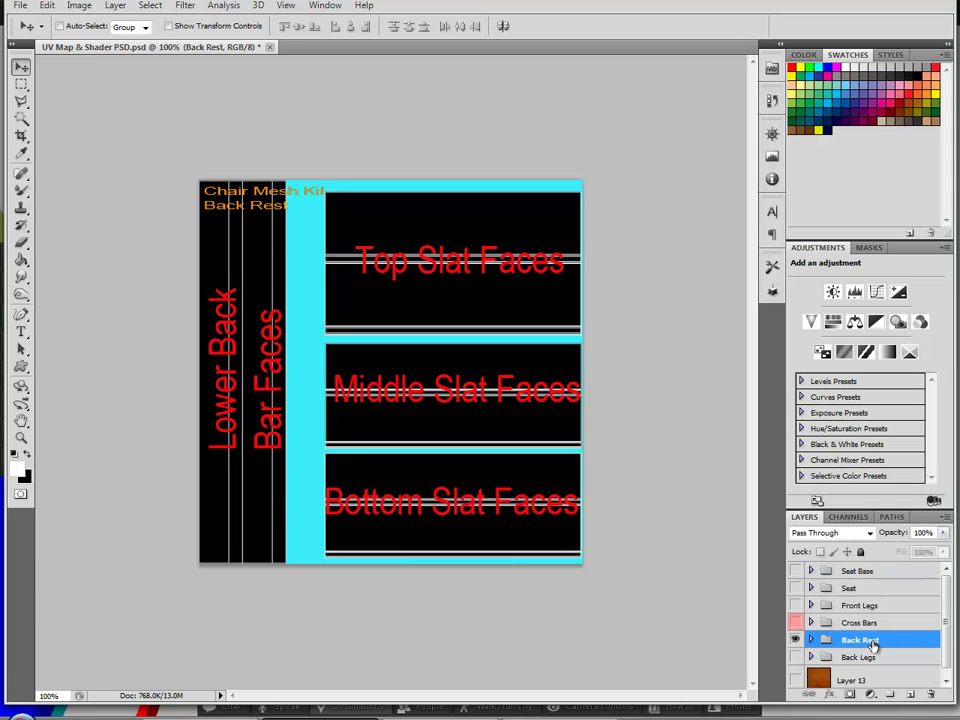
scroll(850, 620, "down", 1)
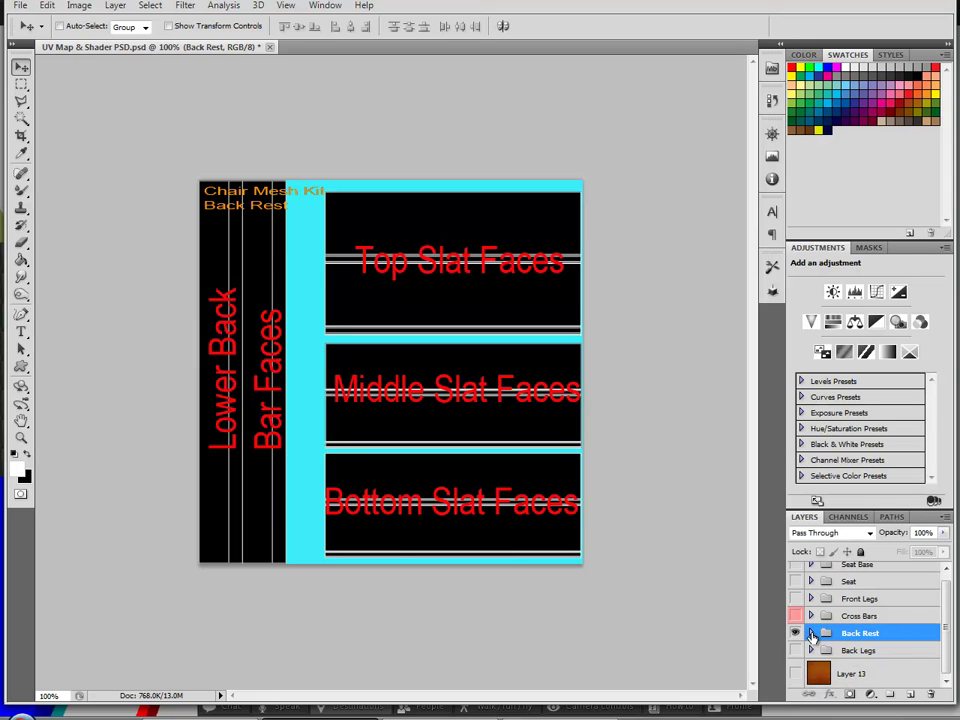
Expand the Back Rest group, select the Back Rest Uv layer, and compare its slat faces with the chair in the Second Life viewer
left_click(811, 634)
scroll(873, 628, "down", 2)
scroll(875, 625, "down", 1)
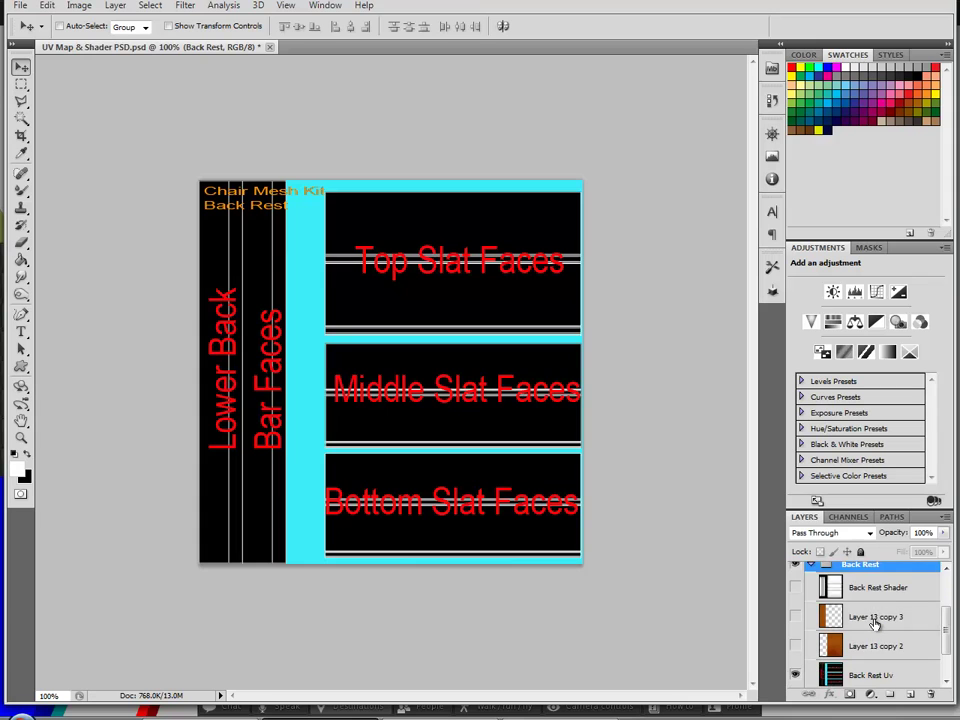
scroll(876, 621, "down", 3)
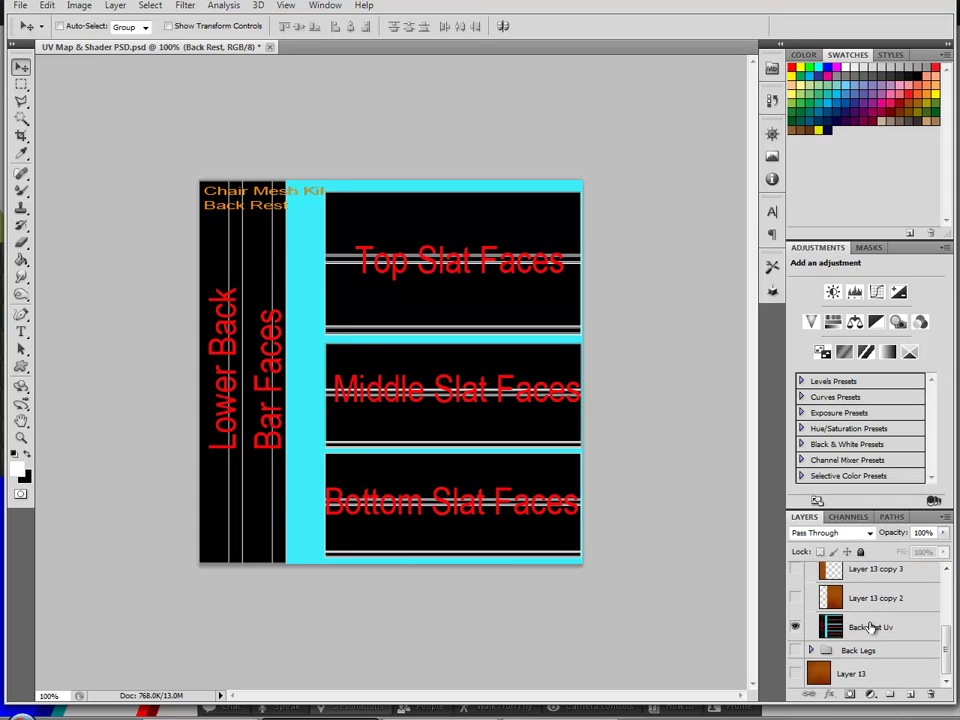
left_click(858, 626)
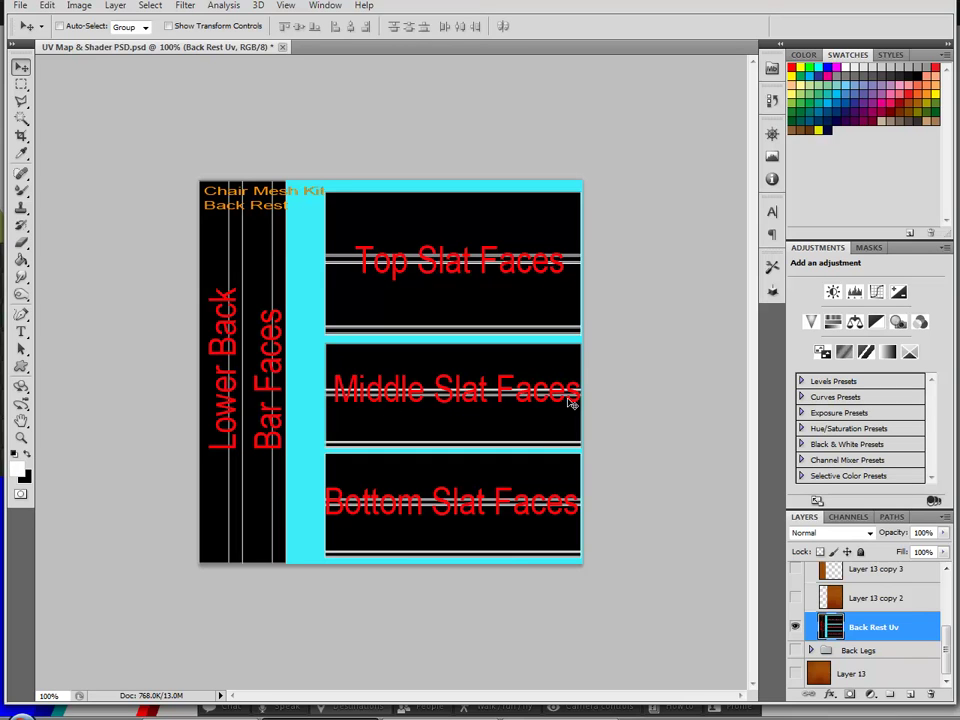
left_click(205, 686)
left_click_drag(515, 200, 480, 376)
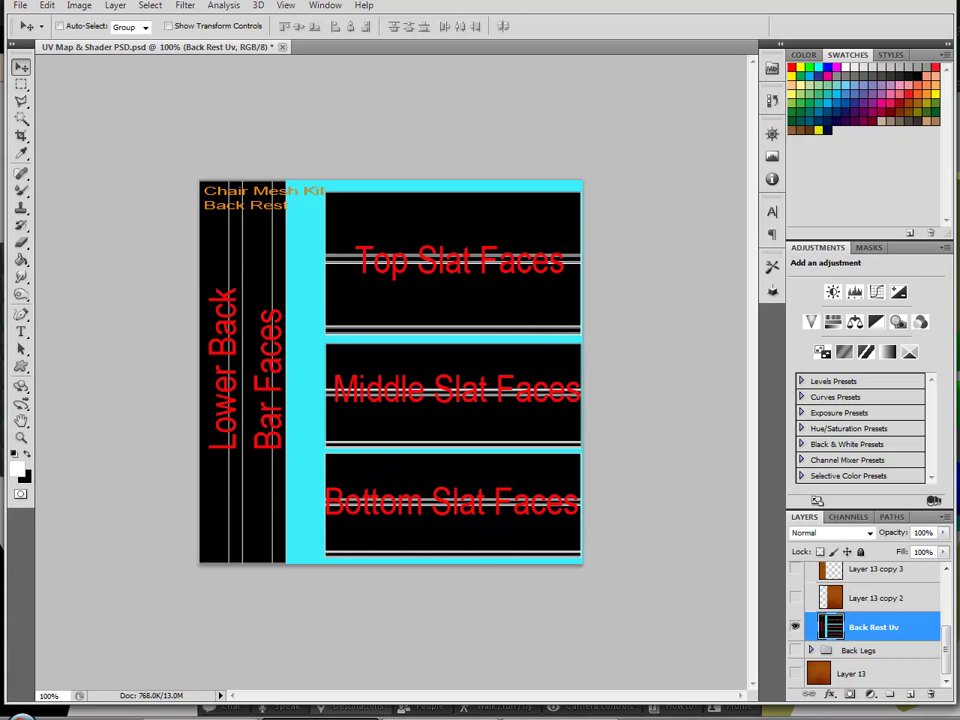
Select Layer 13 copy 2 and toggle its visibility to compare the wood grain with the slat faces, leaving it shown
scroll(876, 630, "up", 1)
left_click(868, 632)
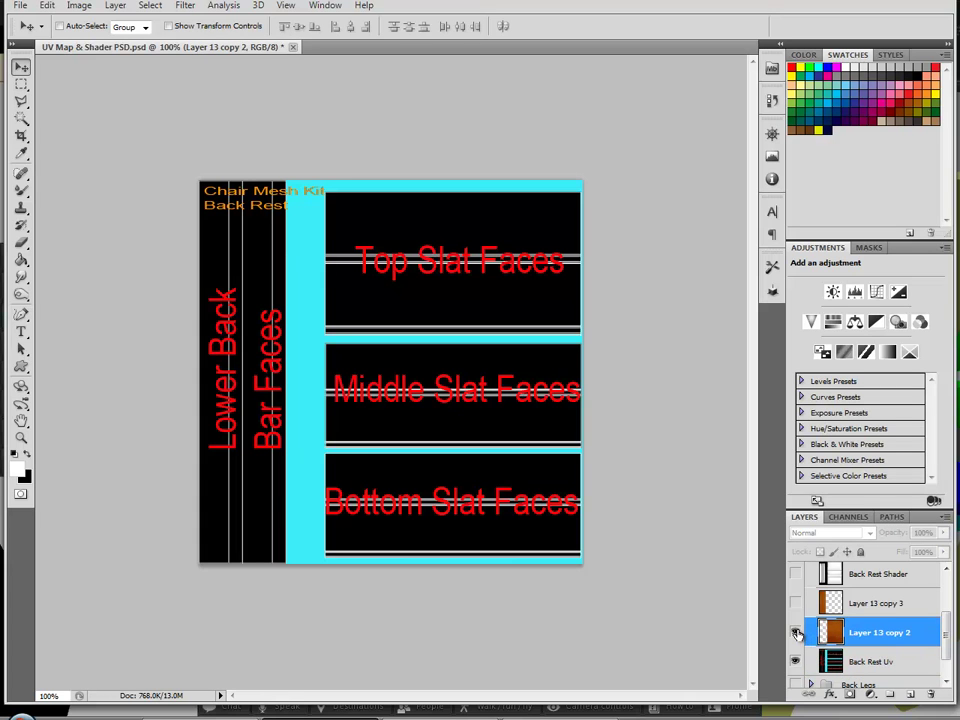
left_click(796, 633)
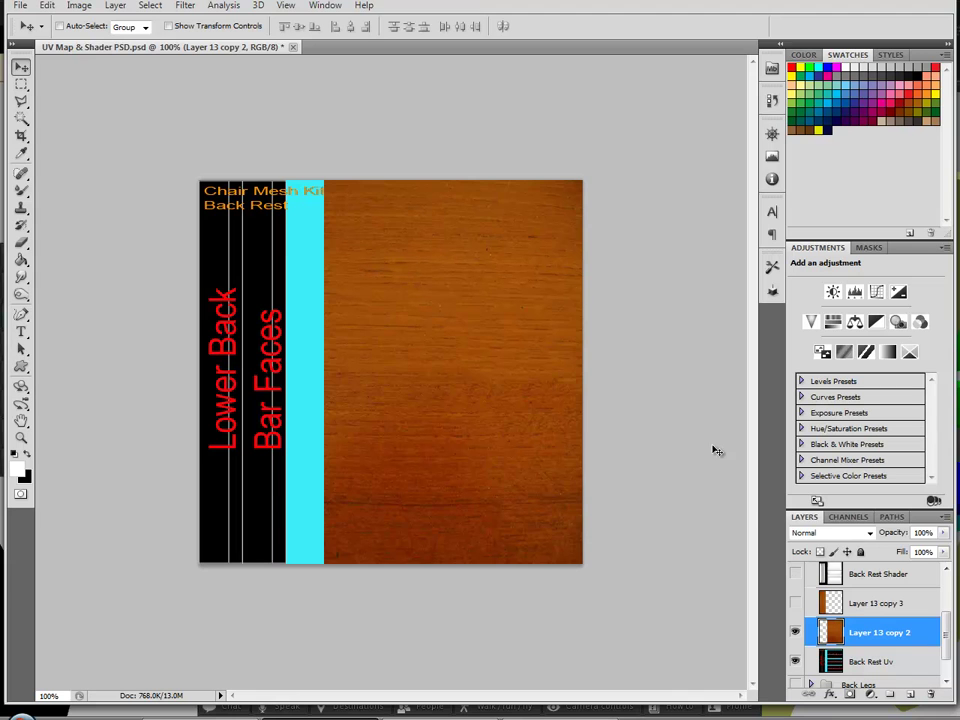
left_click(796, 633)
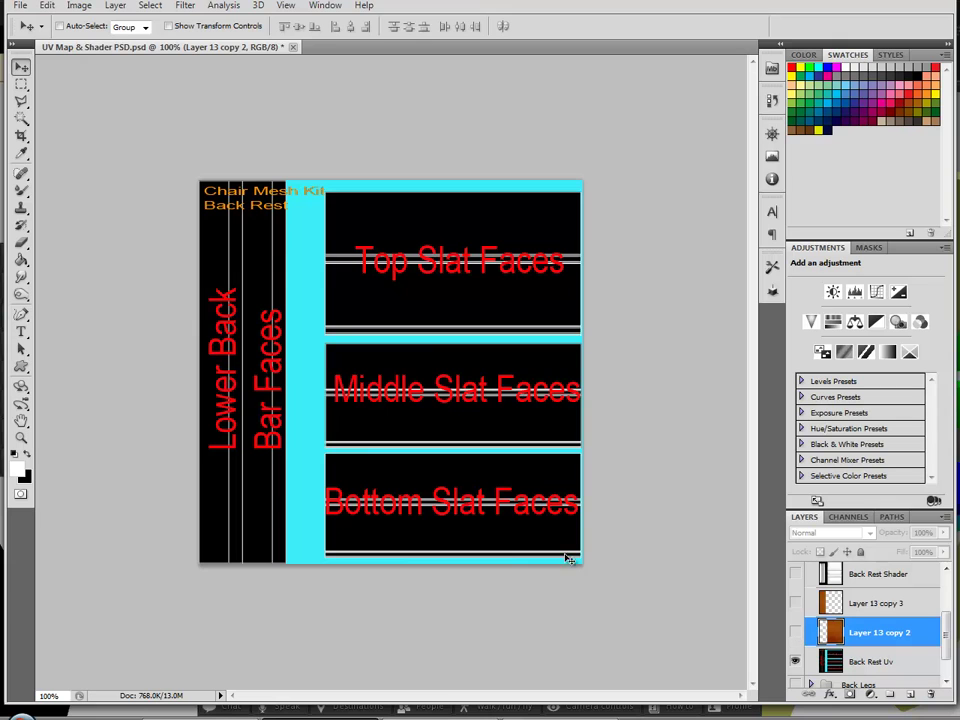
left_click(796, 633)
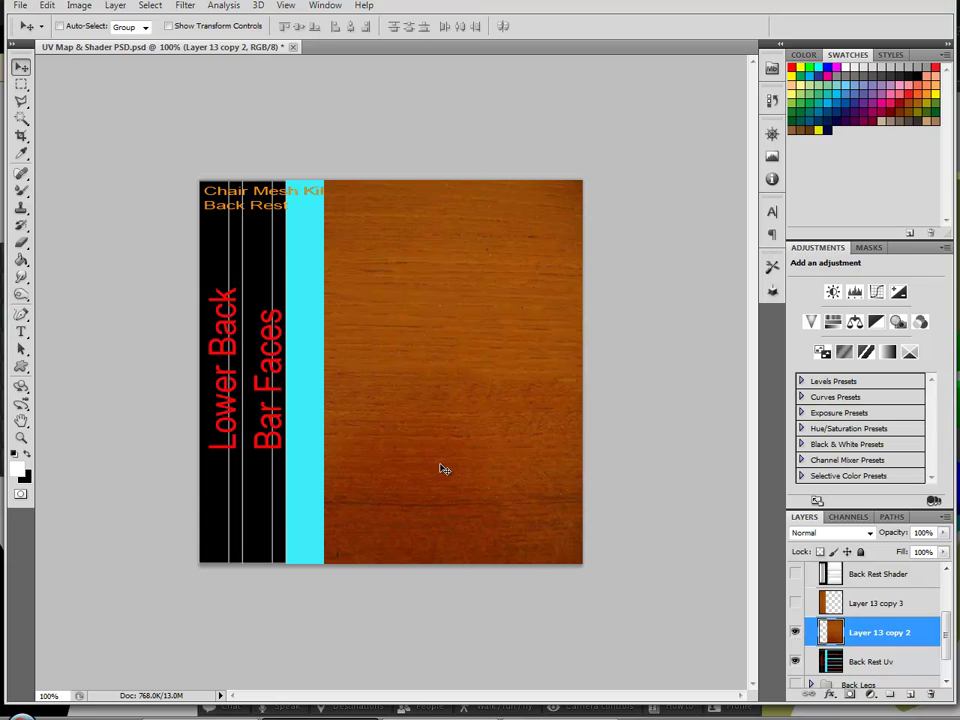
left_click(795, 632)
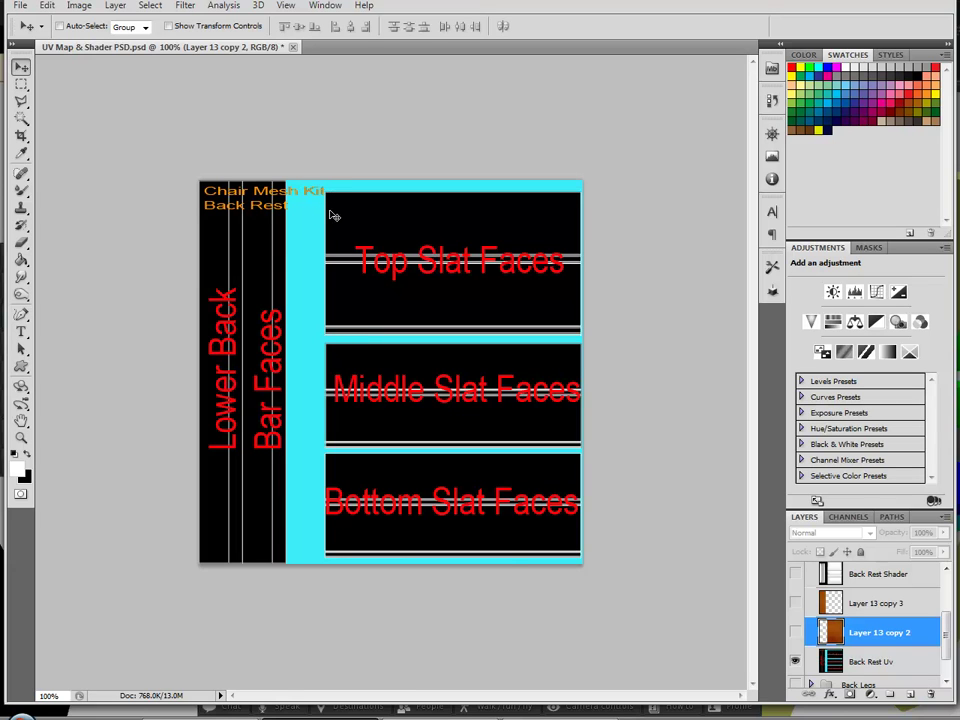
left_click(795, 632)
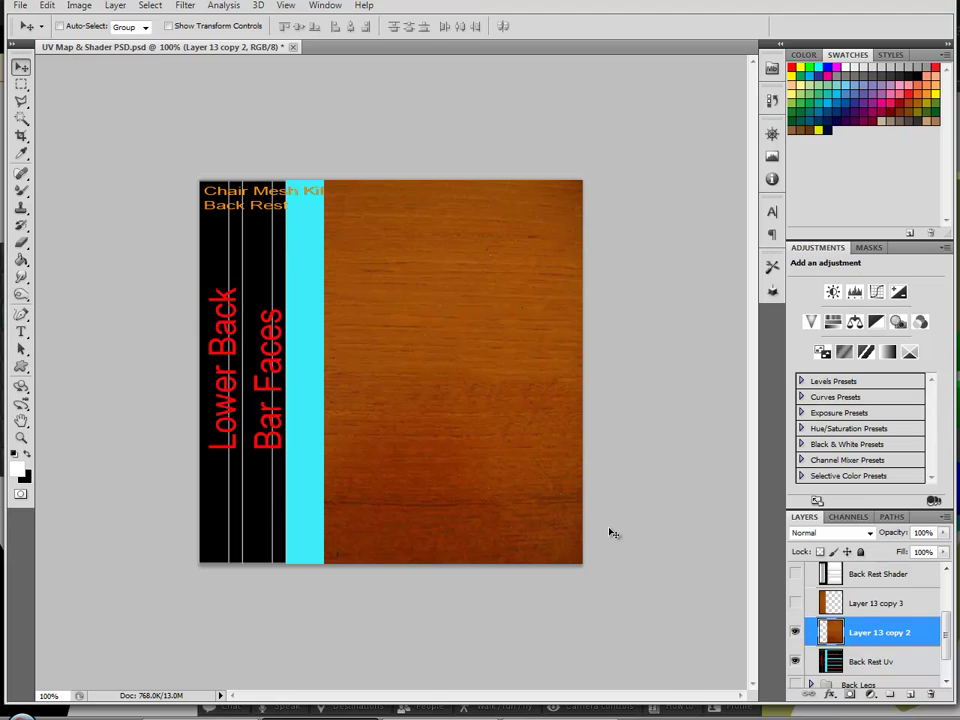
Show Layer 13 copy 3 to view the wood over the Lower Back Bar faces, and hide both wood layers
left_click(834, 604)
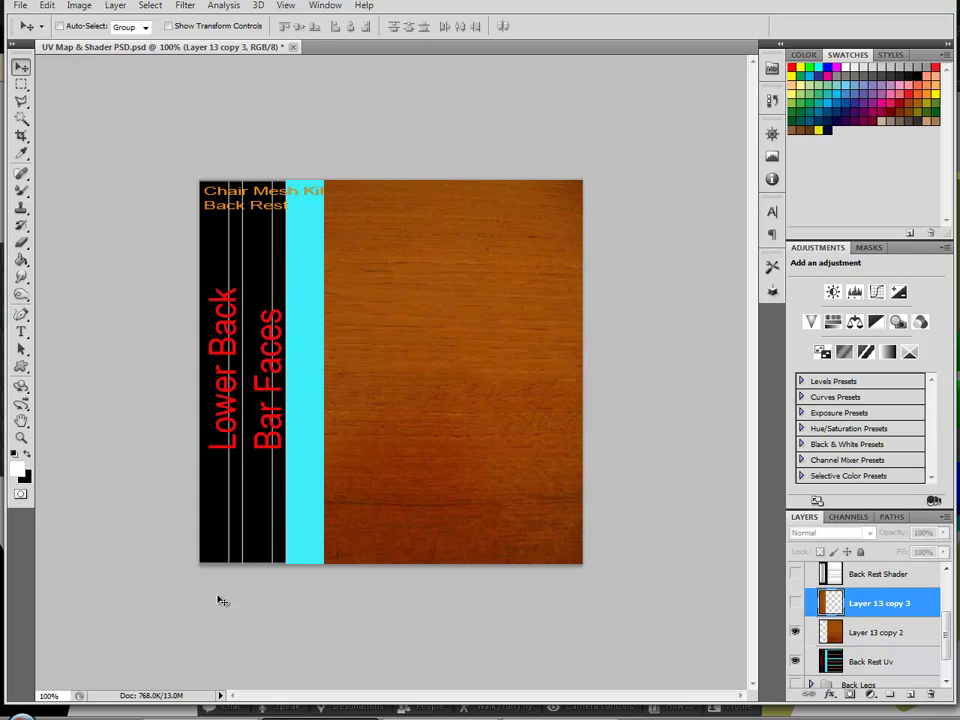
left_click(795, 603)
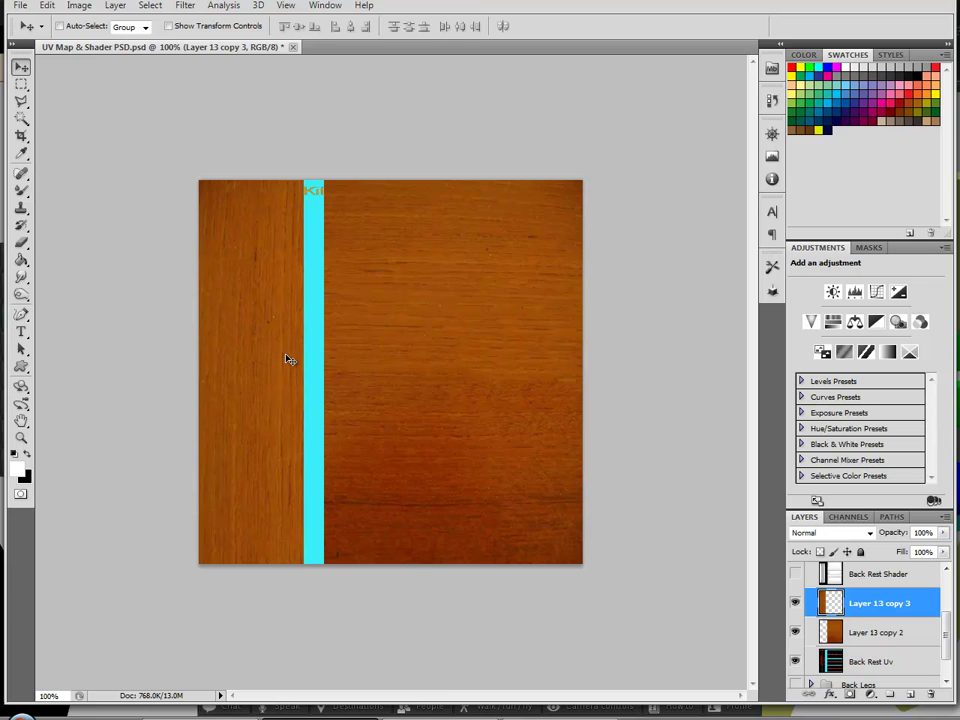
scroll(862, 615, "up", 1)
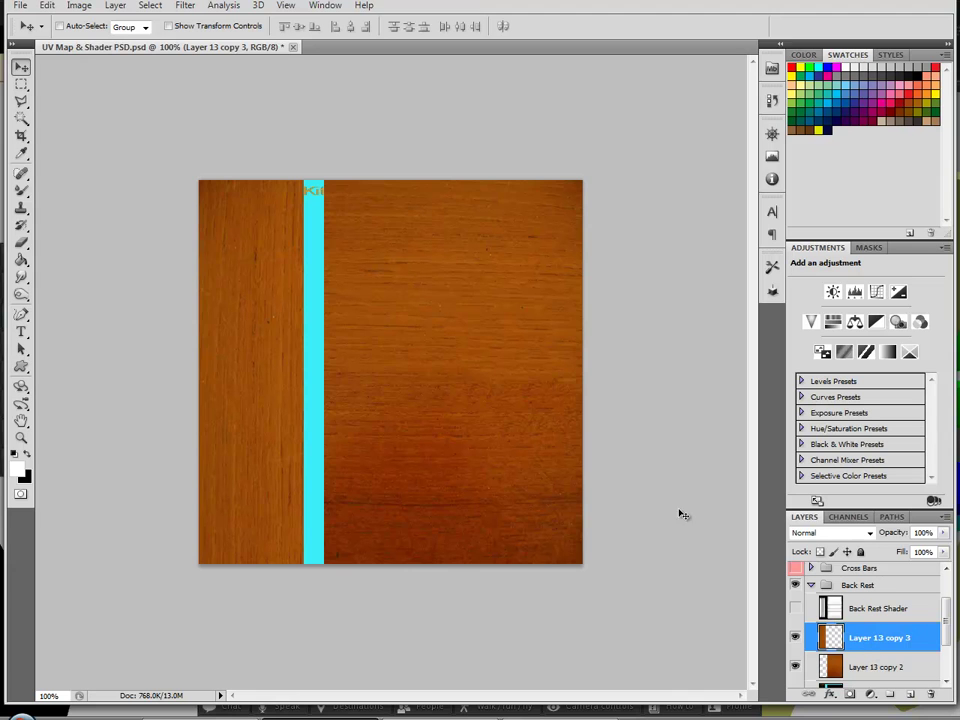
left_click(796, 637)
left_click(796, 637)
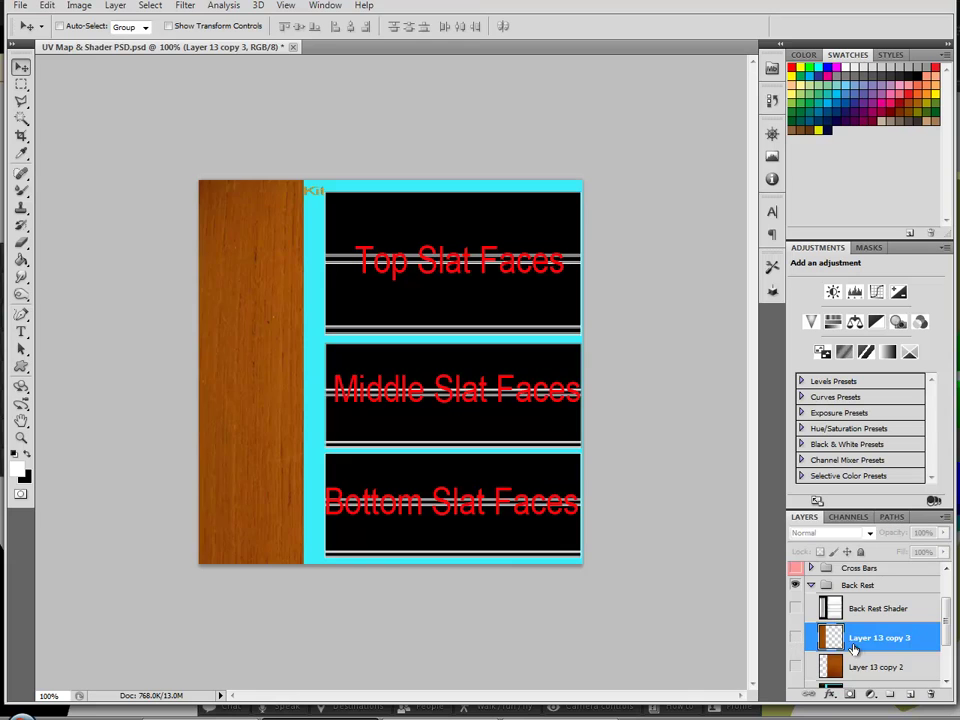
Add a first name as white 48 pt French Script MT text and centre it below the Top Slat Faces label
left_click(22, 331)
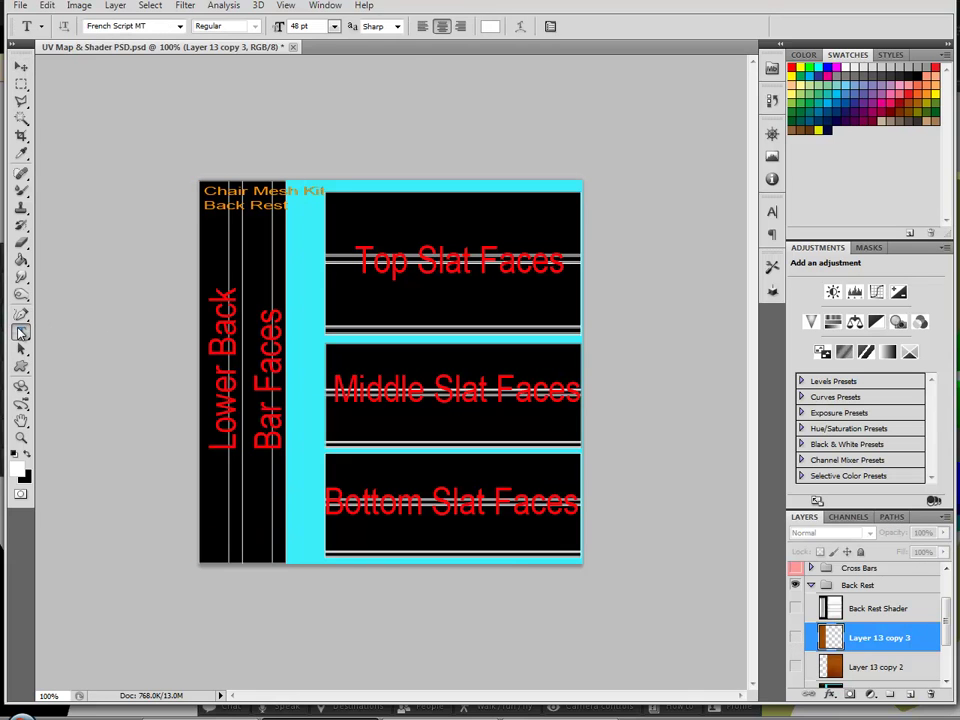
left_click(395, 303)
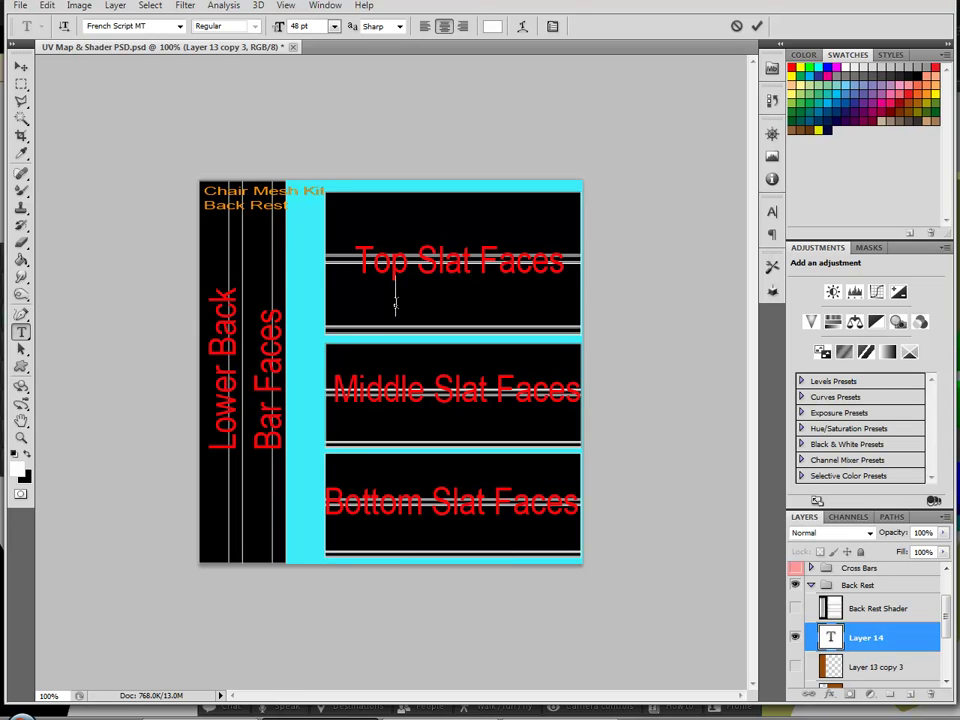
type("Tony")
left_click(21, 67)
left_click_drag(425, 313, 478, 316)
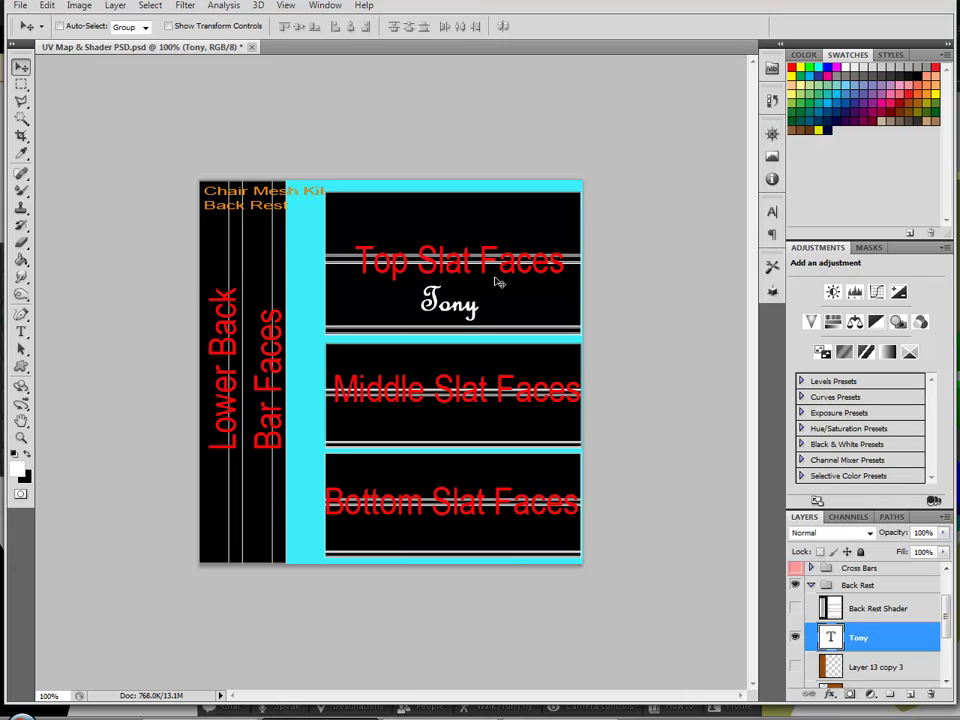
left_click_drag(469, 309, 472, 309)
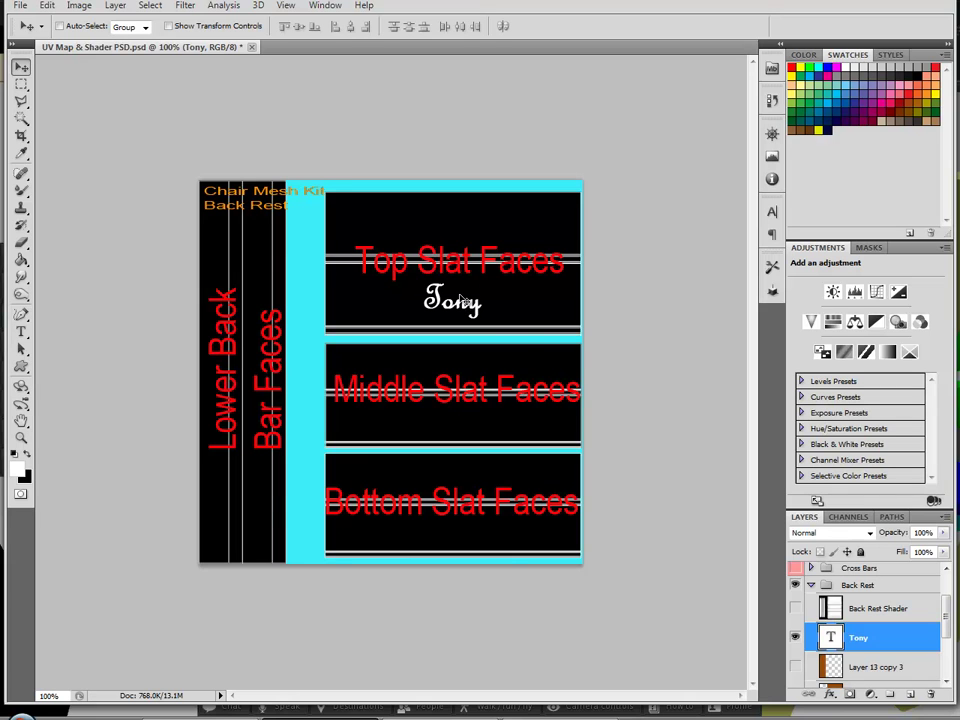
Duplicate the white name text above the Top Slat Faces label and flip the copy vertically
left_click_drag(462, 308, 457, 230)
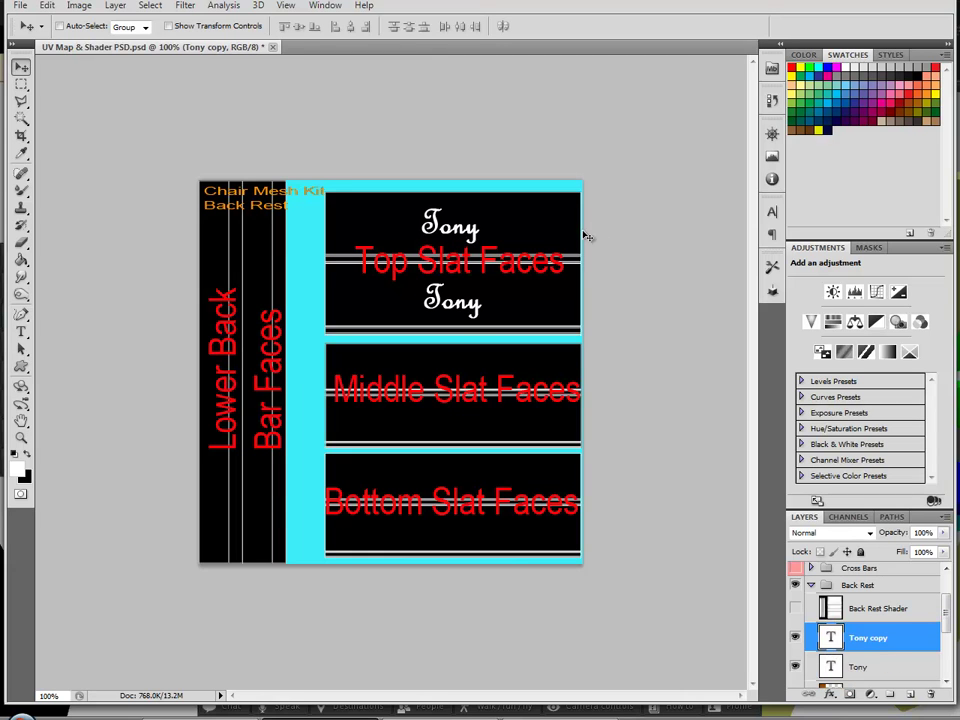
left_click(47, 6)
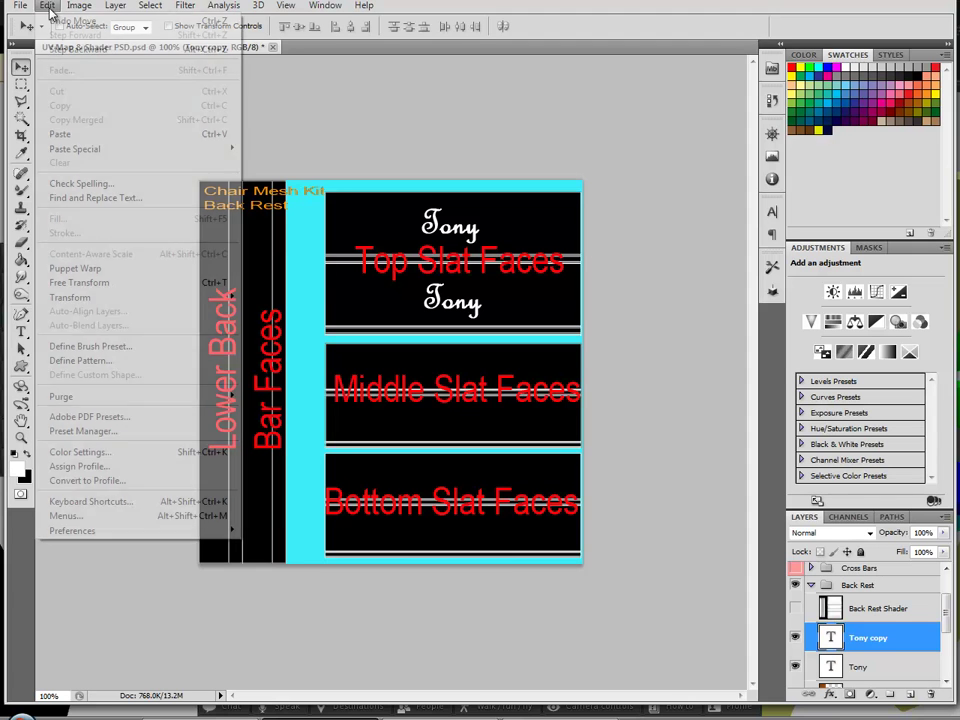
mouse_move(76, 13)
mouse_move(47, 8)
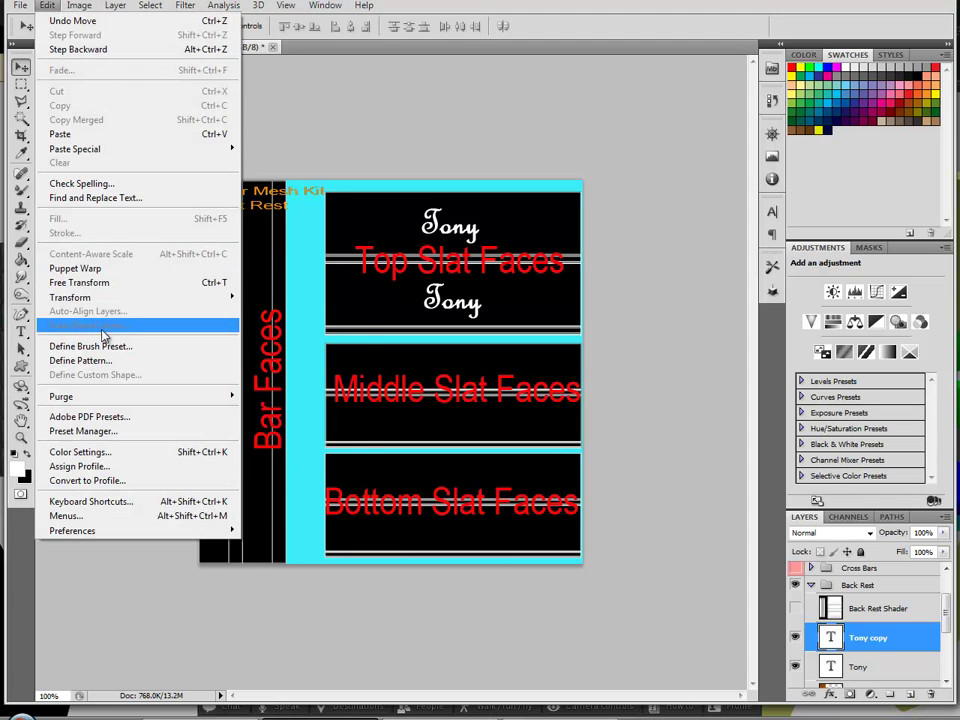
mouse_move(103, 297)
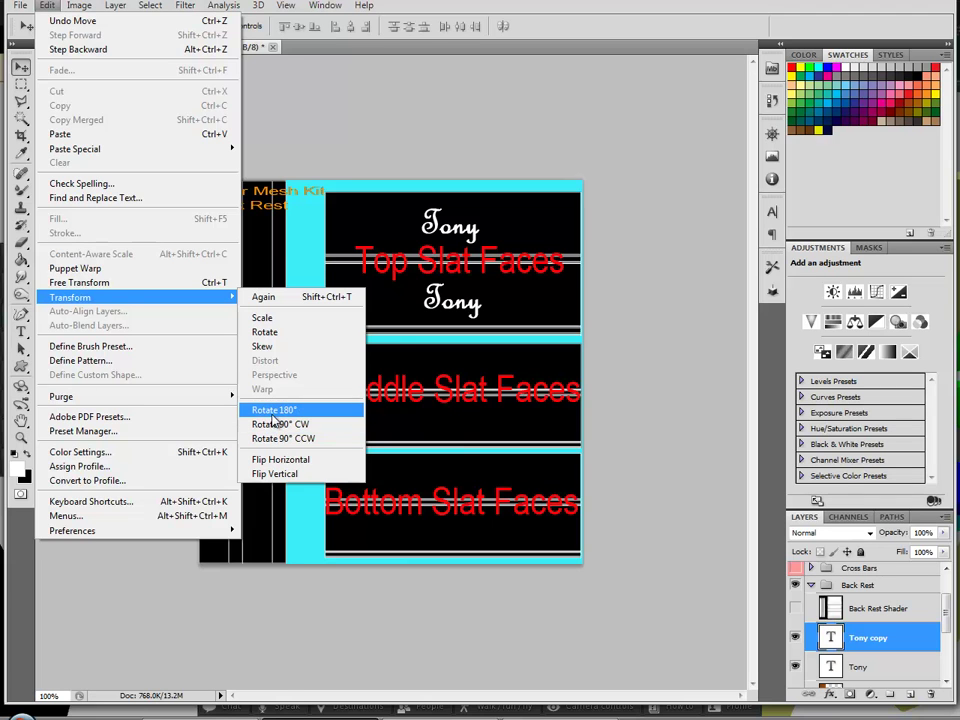
left_click(266, 475)
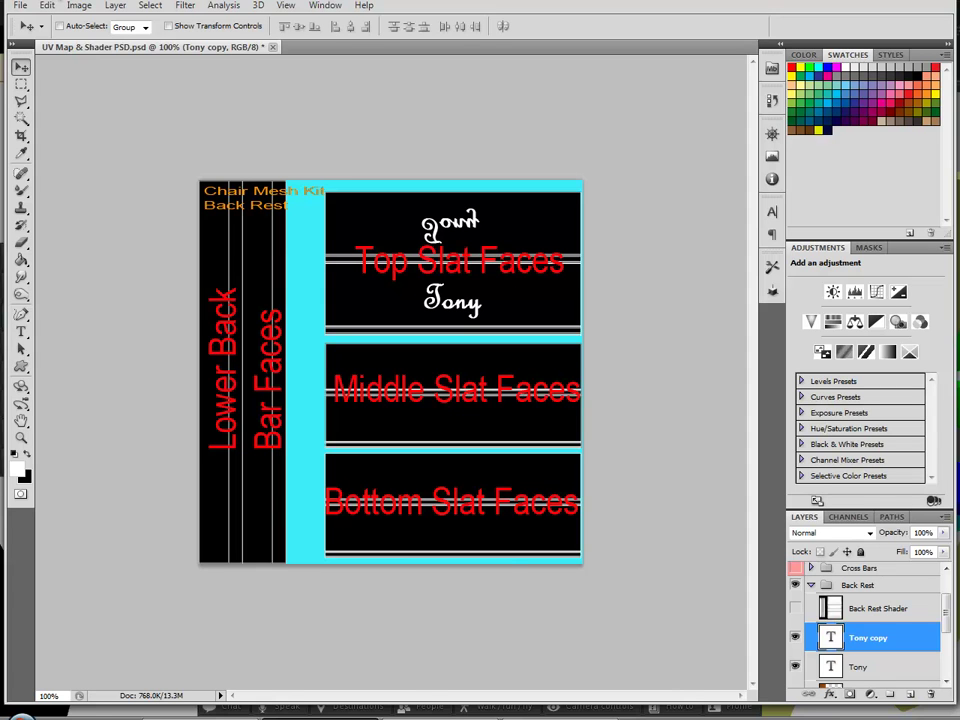
Flip the upper copy of the name text horizontally
left_click(47, 7)
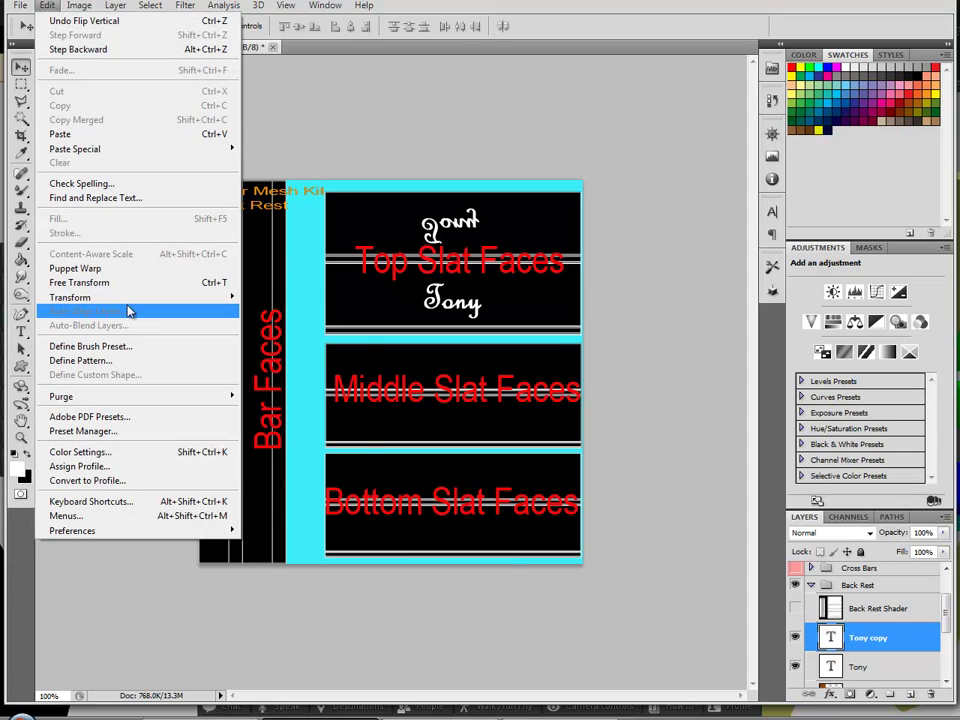
mouse_move(129, 303)
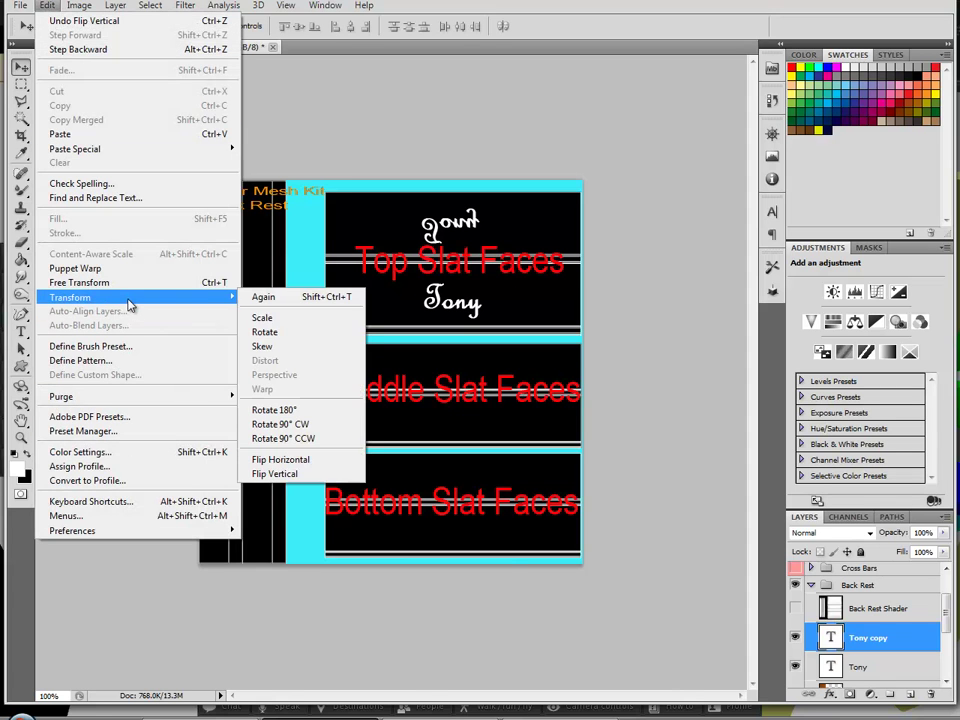
left_click(276, 459)
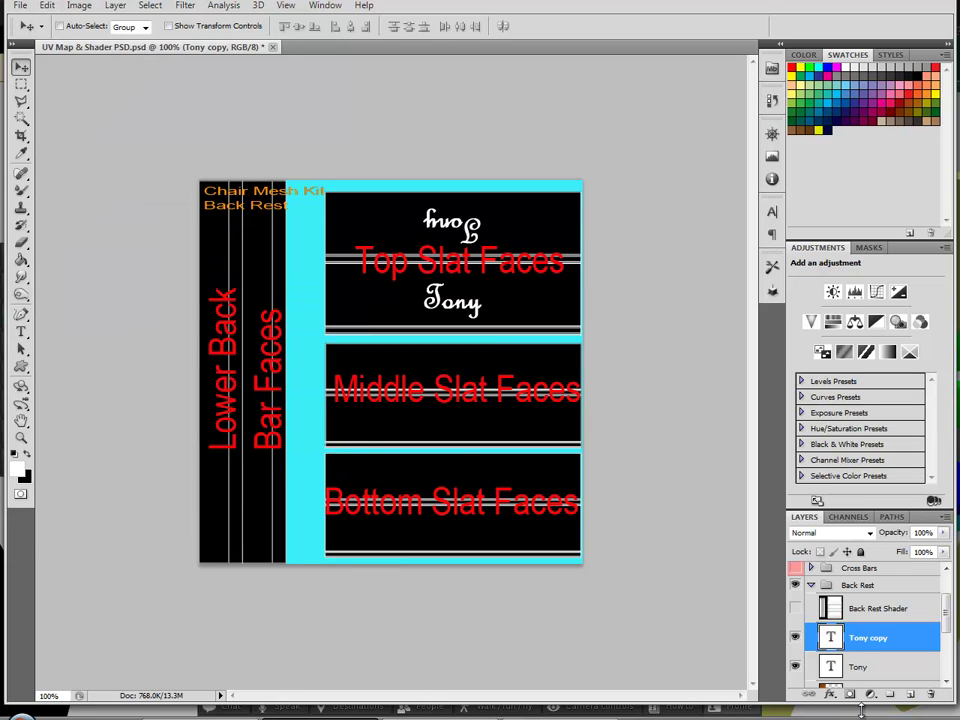
Show the wood layers Layer 13 copy 2 and Layer 13 copy 3 beneath the name texts
scroll(884, 657, "down", 2)
scroll(884, 657, "down", 1)
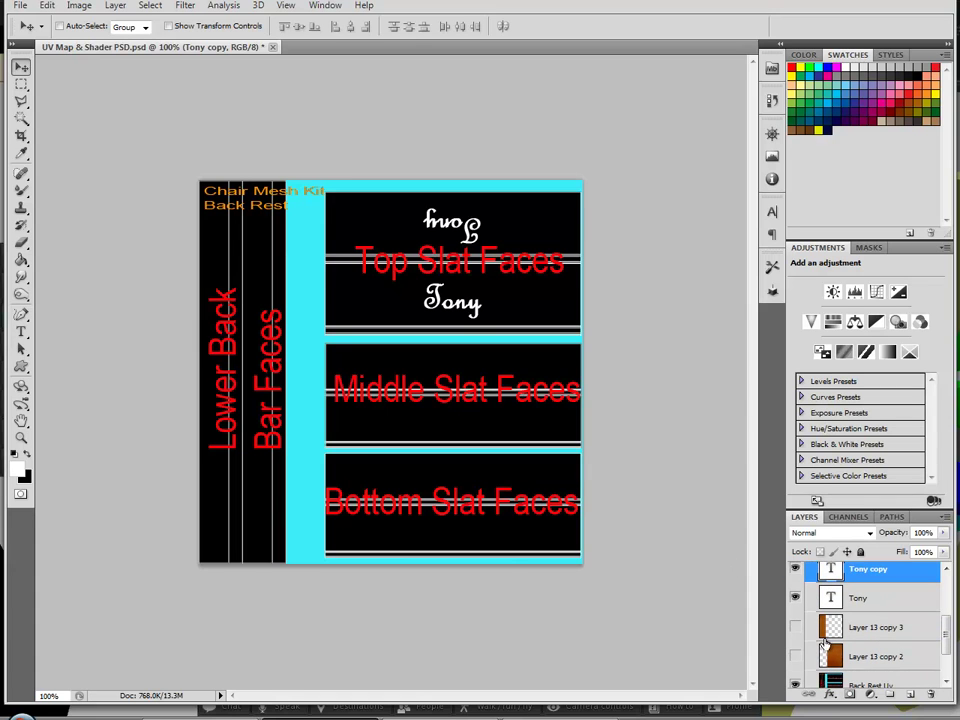
left_click(795, 656)
left_click(795, 632)
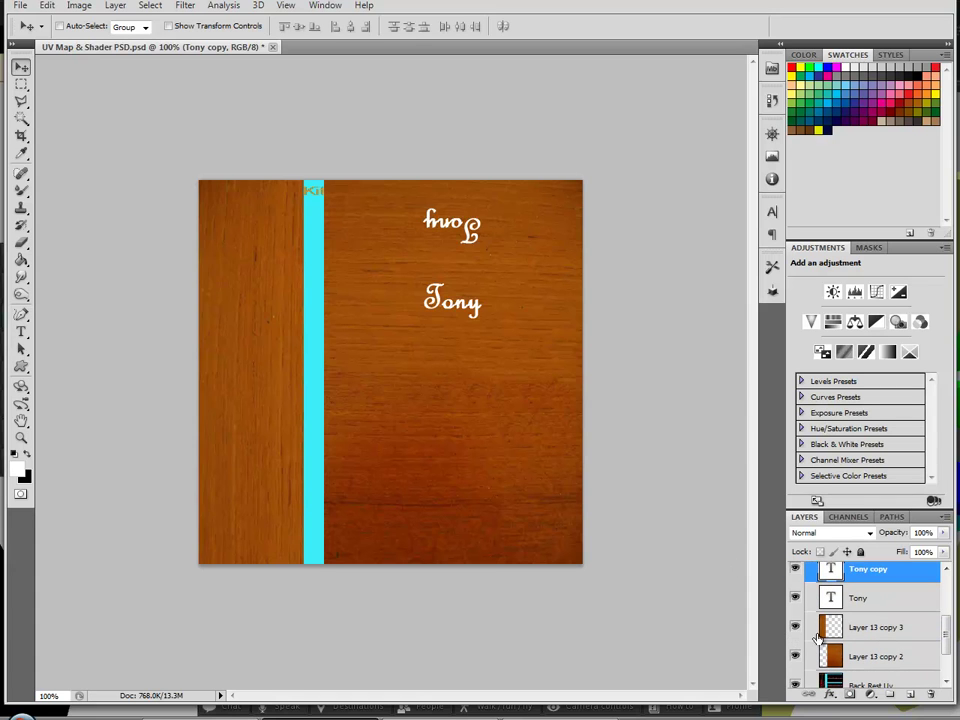
Select the Back Rest Shader layer above the text layers and make it visible
scroll(857, 662, "up", 1)
scroll(857, 667, "down", 1)
scroll(862, 665, "up", 1)
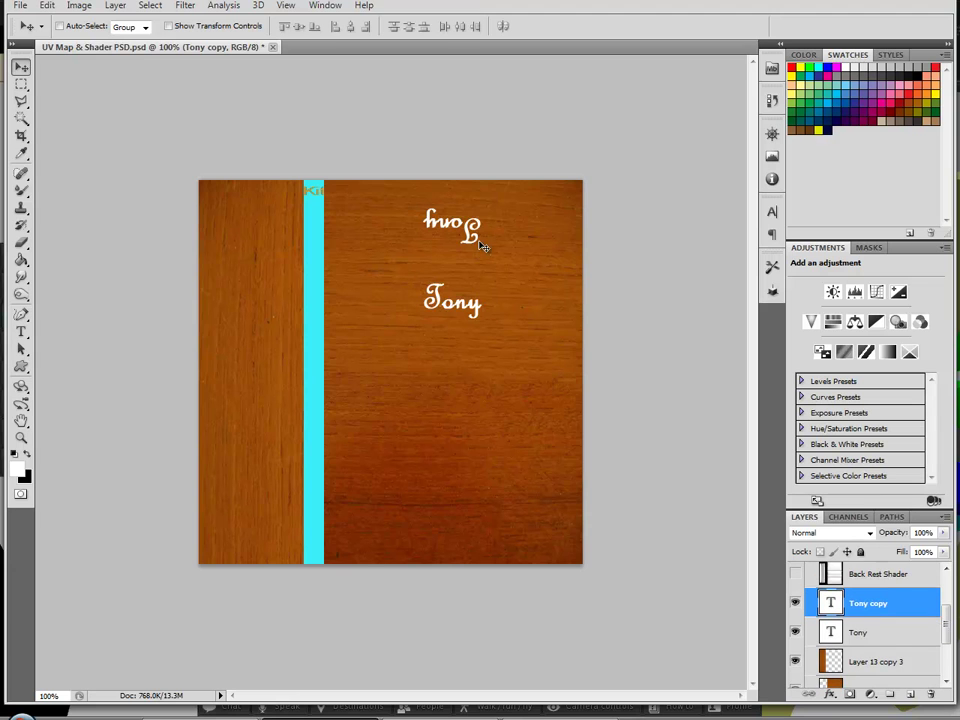
scroll(912, 651, "up", 1)
scroll(912, 651, "up", 1)
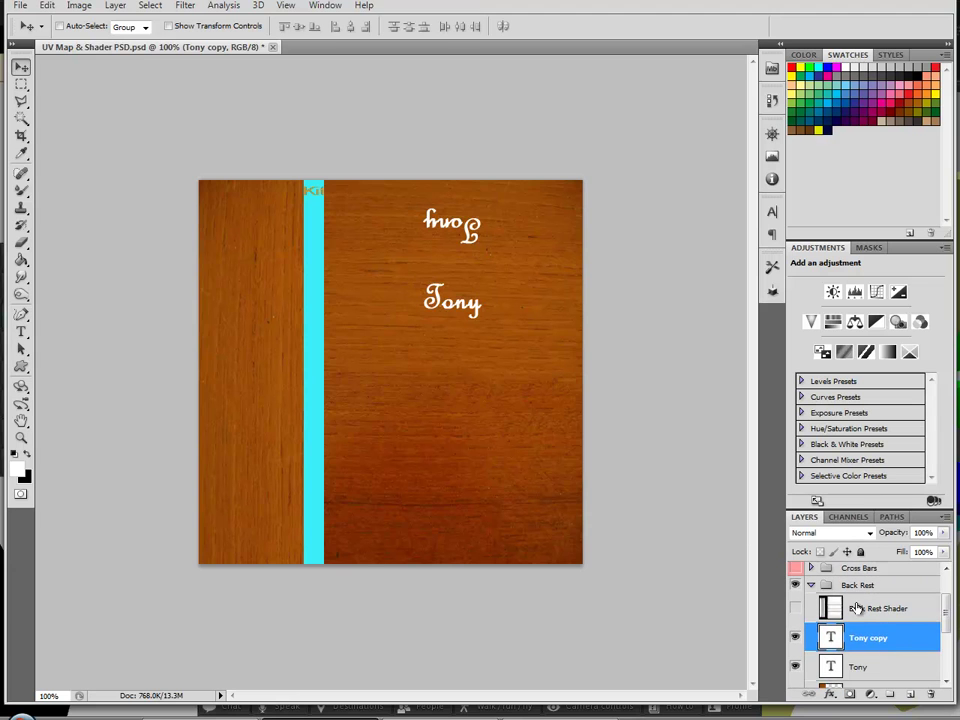
left_click(852, 612)
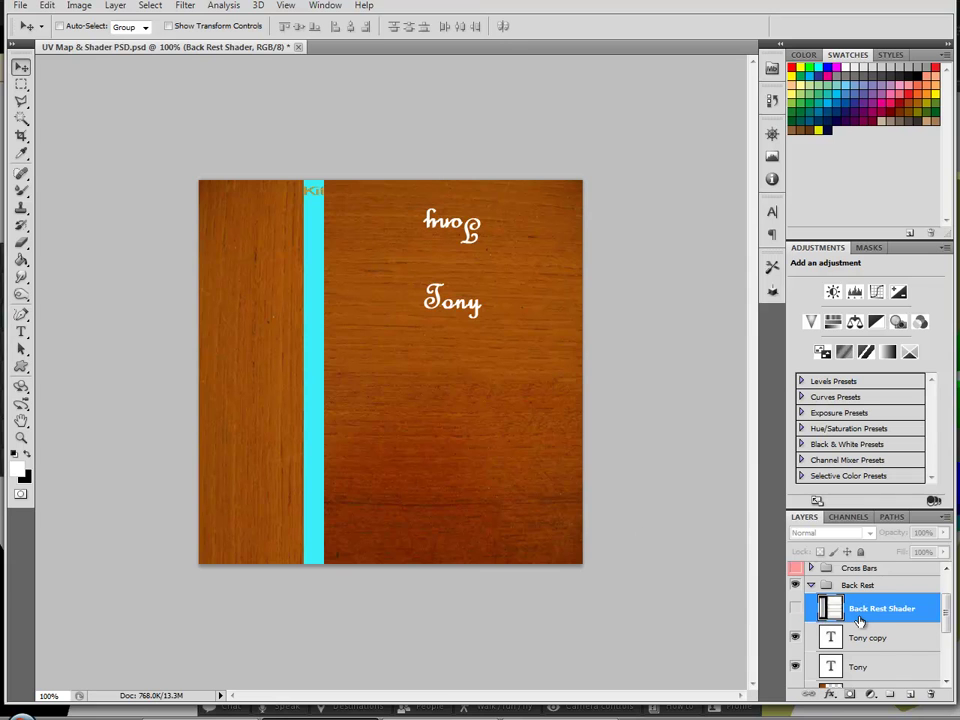
scroll(868, 625, "down", 3)
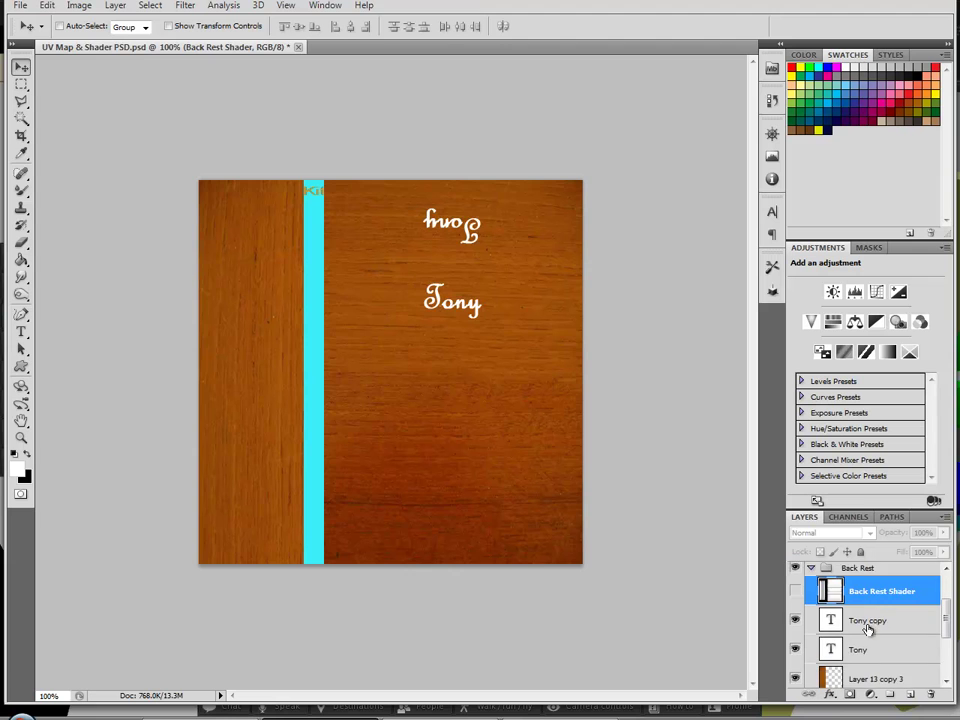
scroll(865, 638, "up", 1)
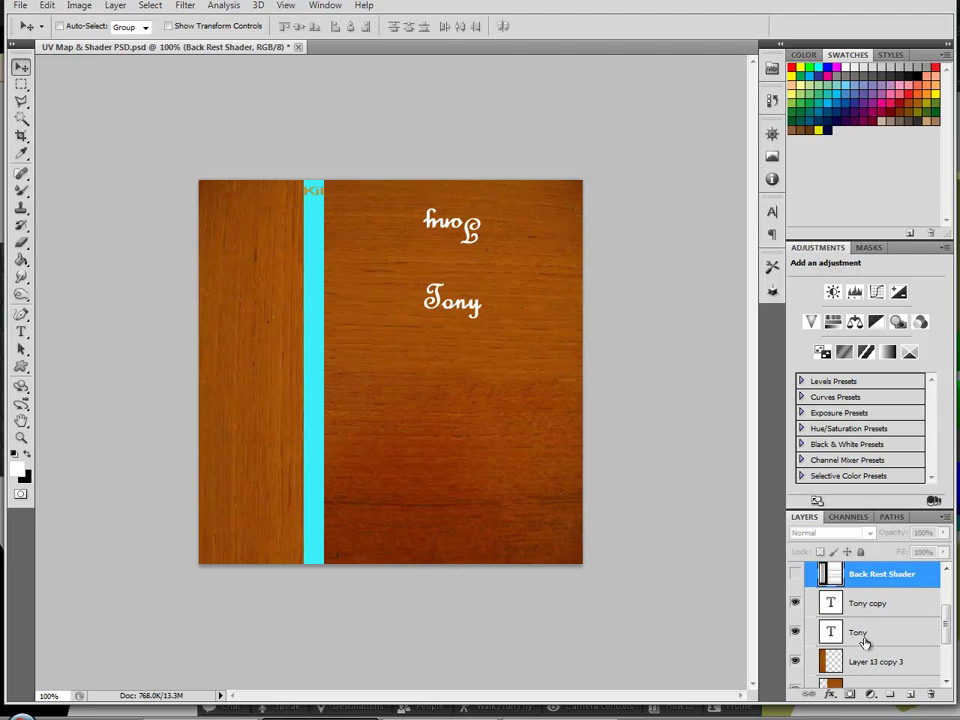
scroll(806, 588, "up", 1)
left_click(797, 591)
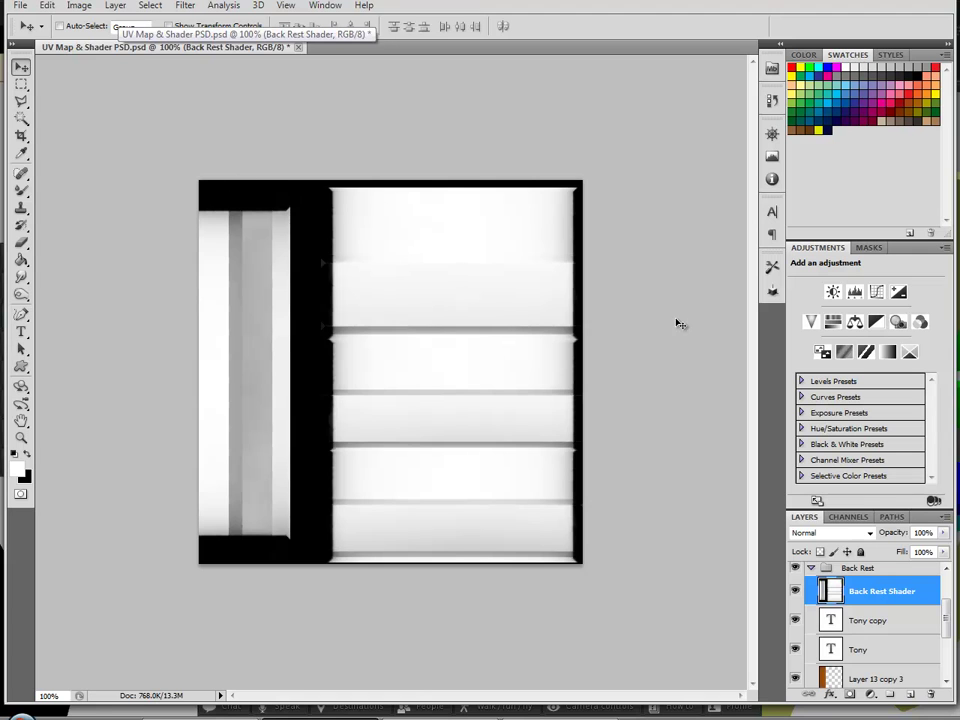
Try the Multiply blend mode on the Back Rest Shader layer
scroll(873, 621, "down", 1)
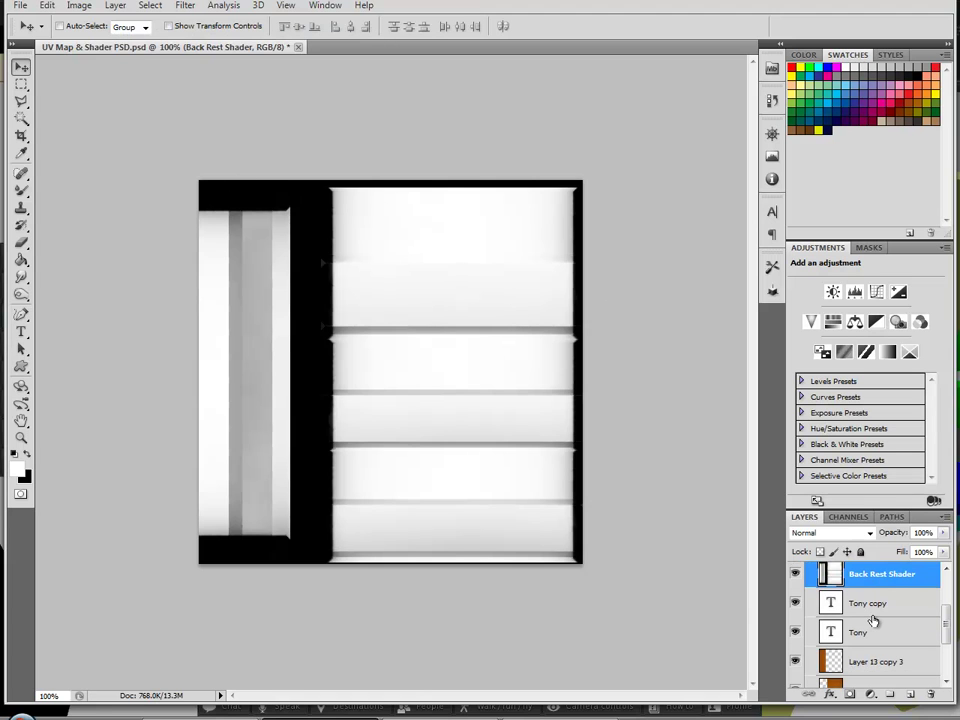
scroll(868, 626, "up", 2)
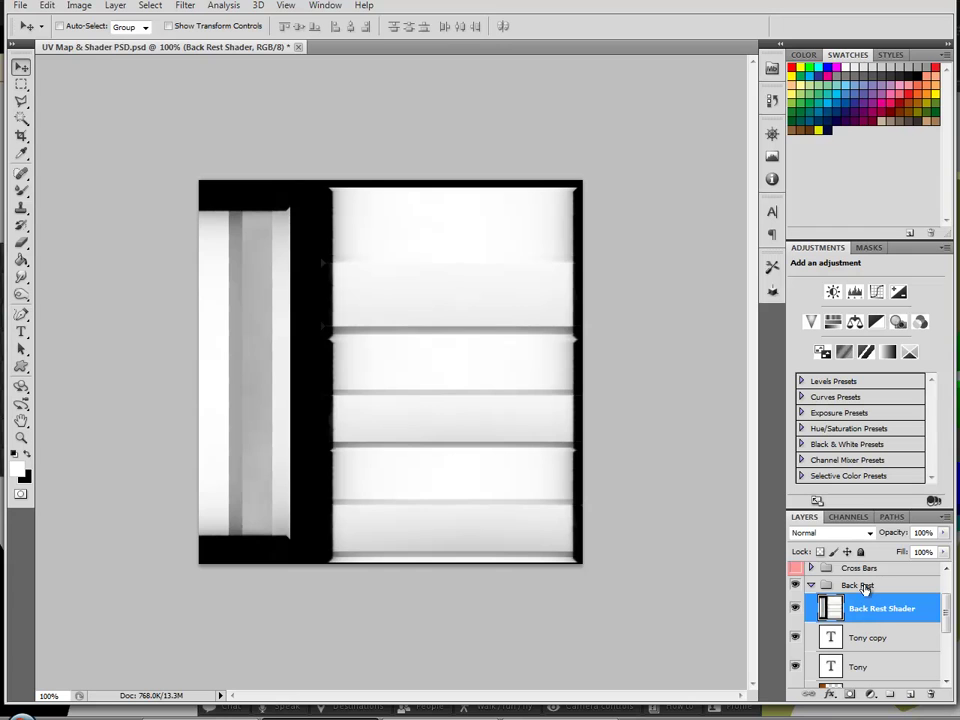
left_click(851, 533)
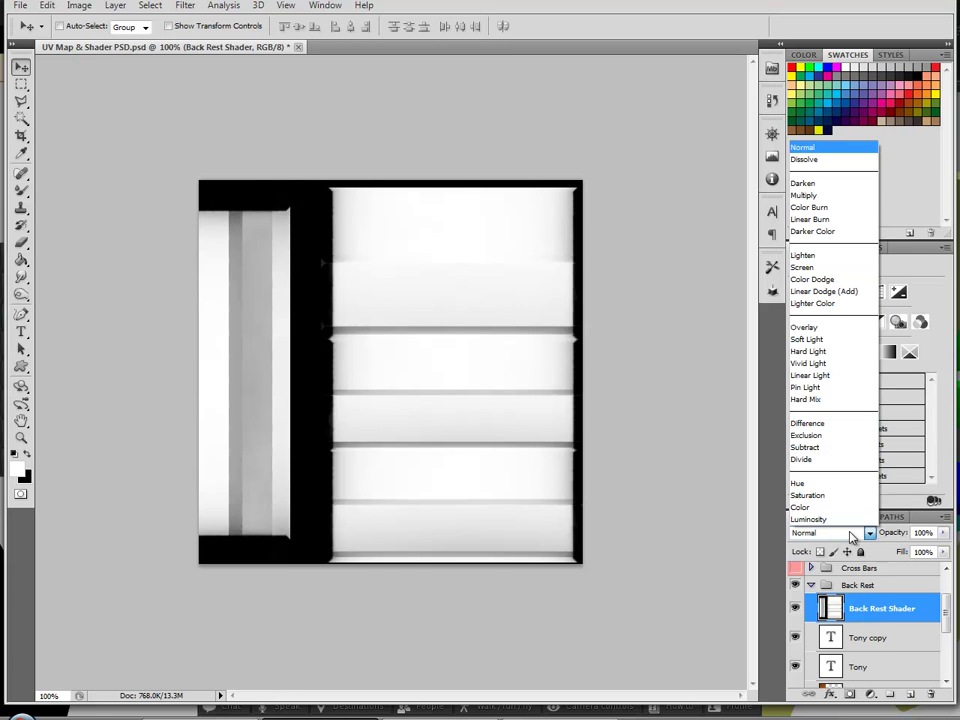
left_click(810, 195)
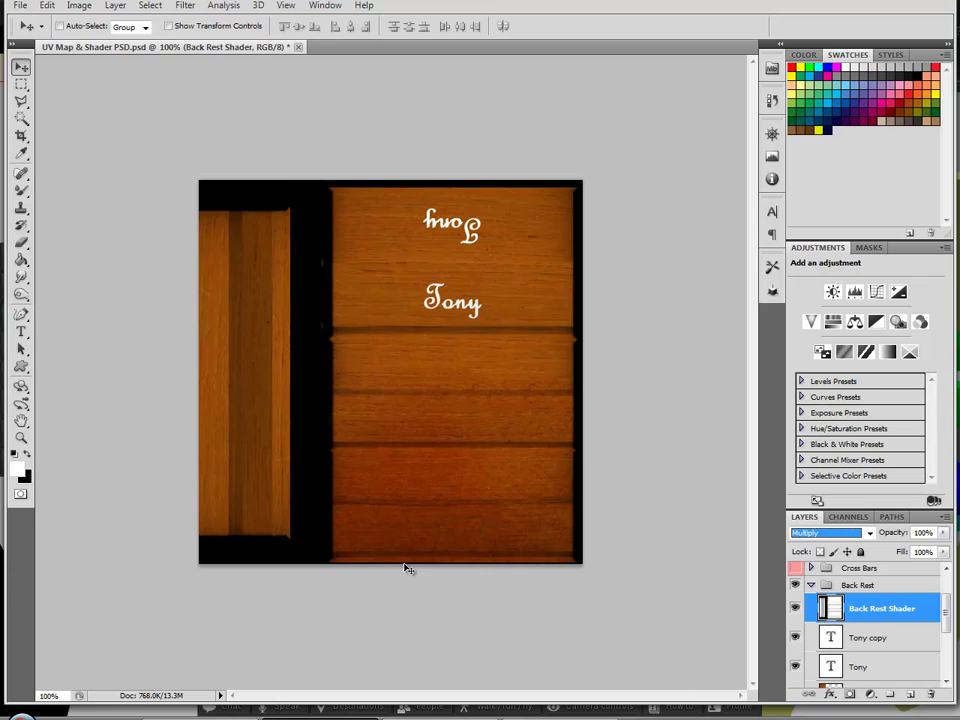
Set the Back Rest Shader layer's blend mode to Color Burn, comparing it with Linear Burn
left_click(867, 532)
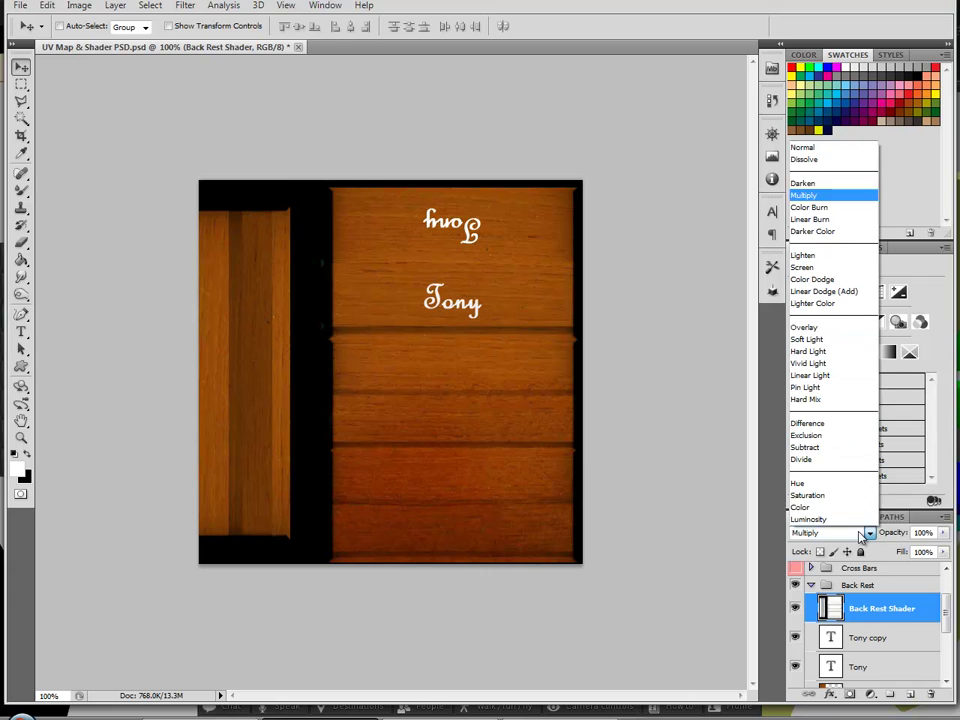
left_click(823, 207)
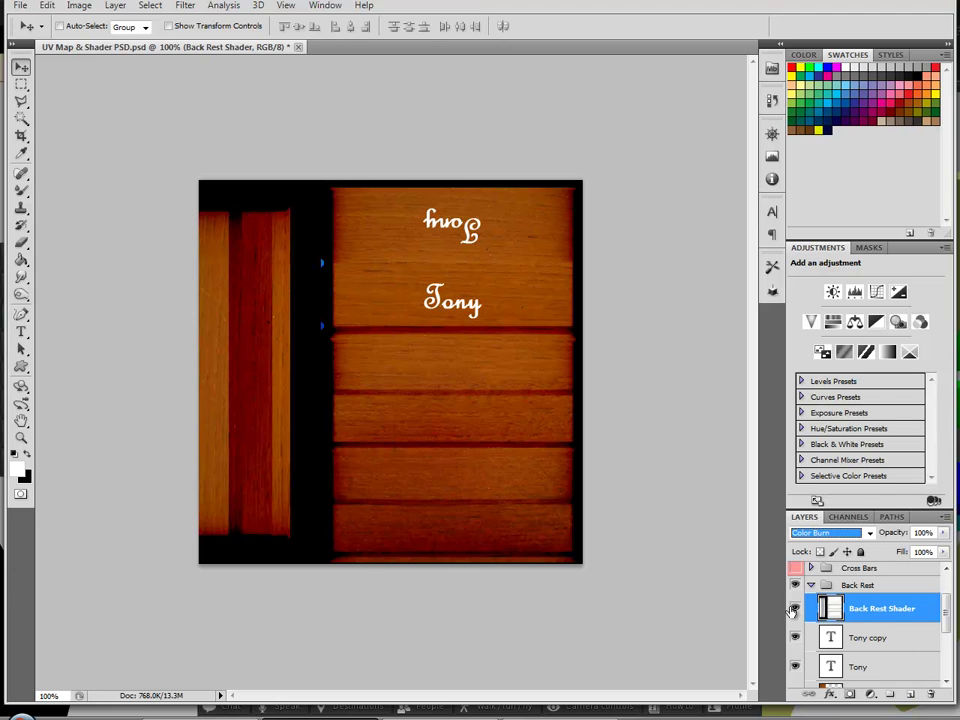
left_click(828, 532)
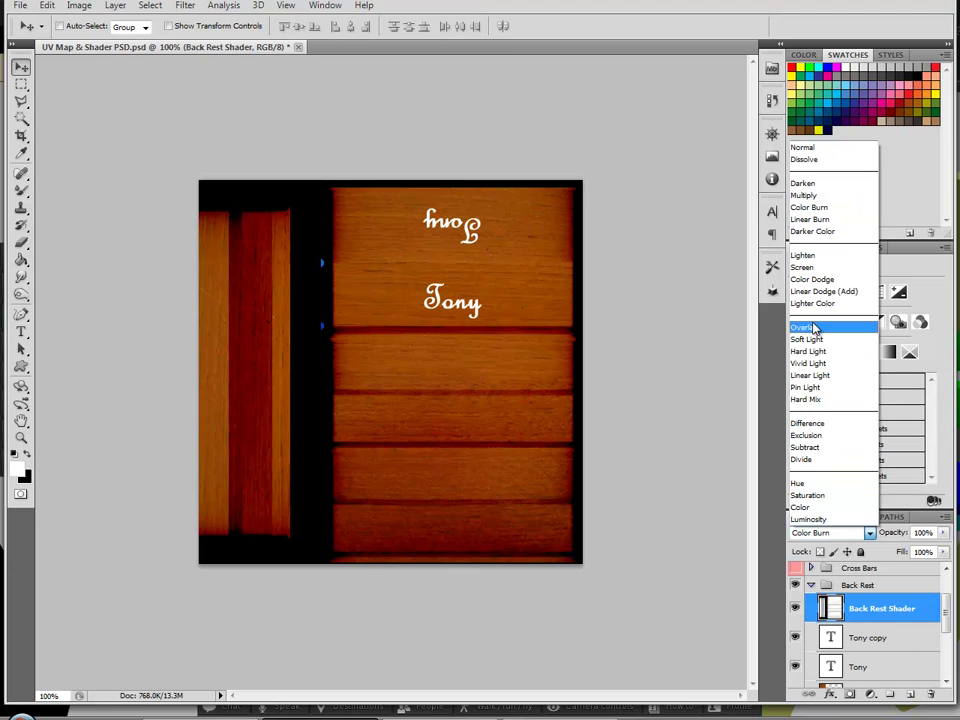
left_click(819, 219)
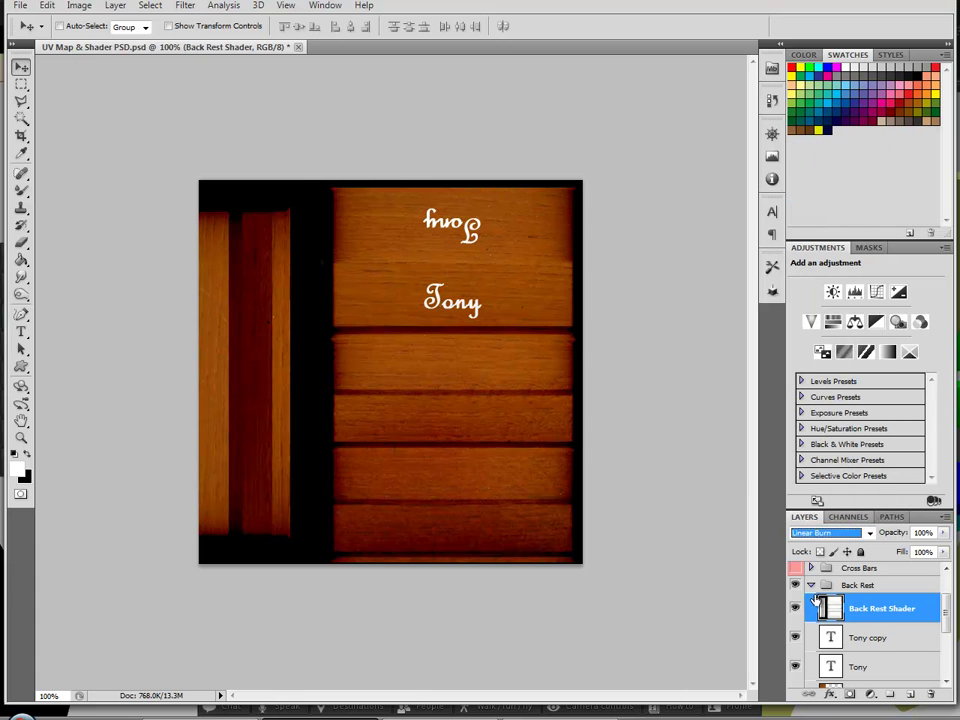
left_click(828, 532)
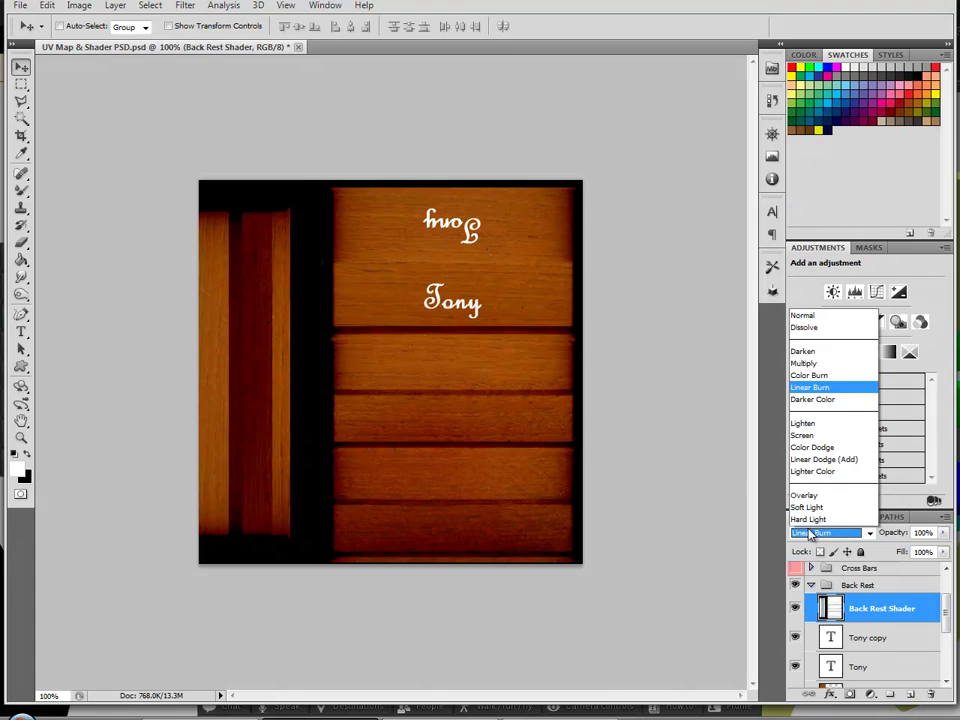
left_click(817, 208)
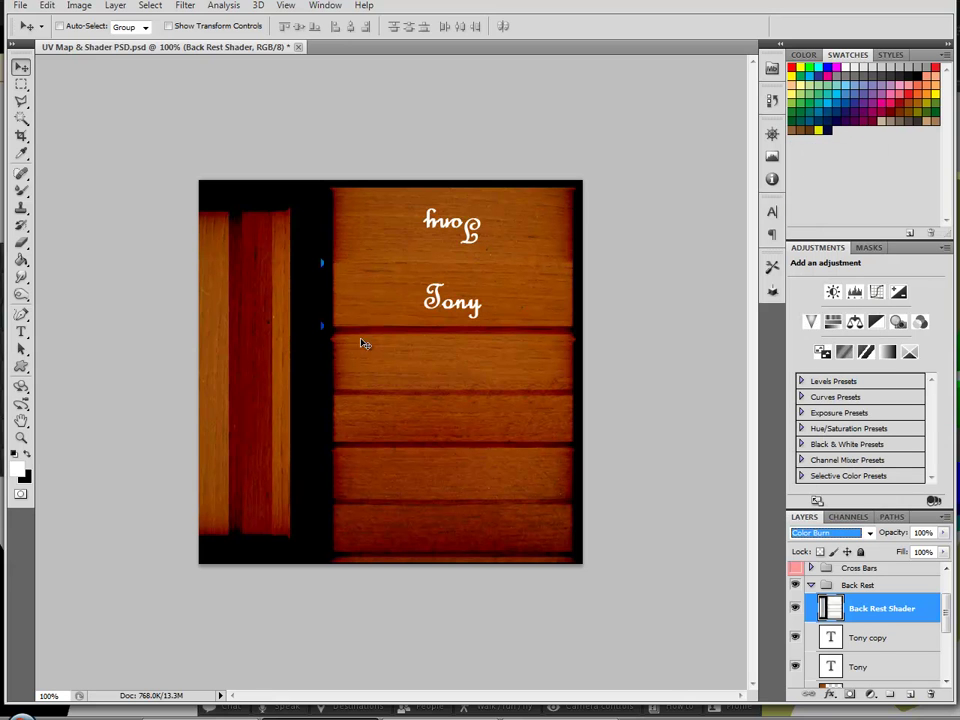
Toggle the Back Rest Shader's visibility to compare the wood with and without shading, leaving it shown
left_click(795, 609)
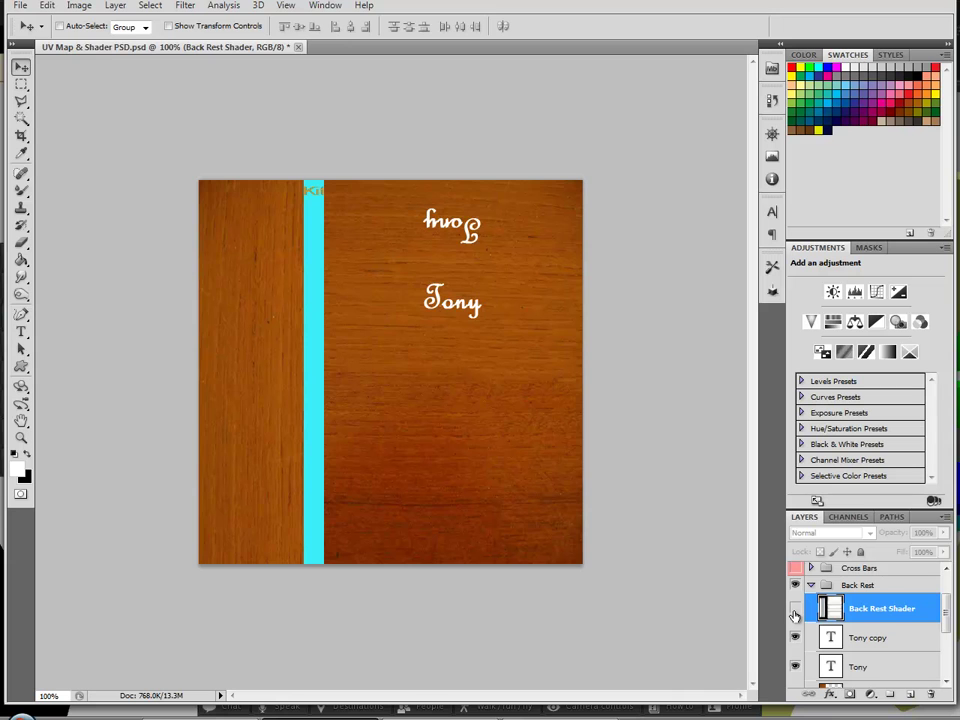
left_click(795, 610)
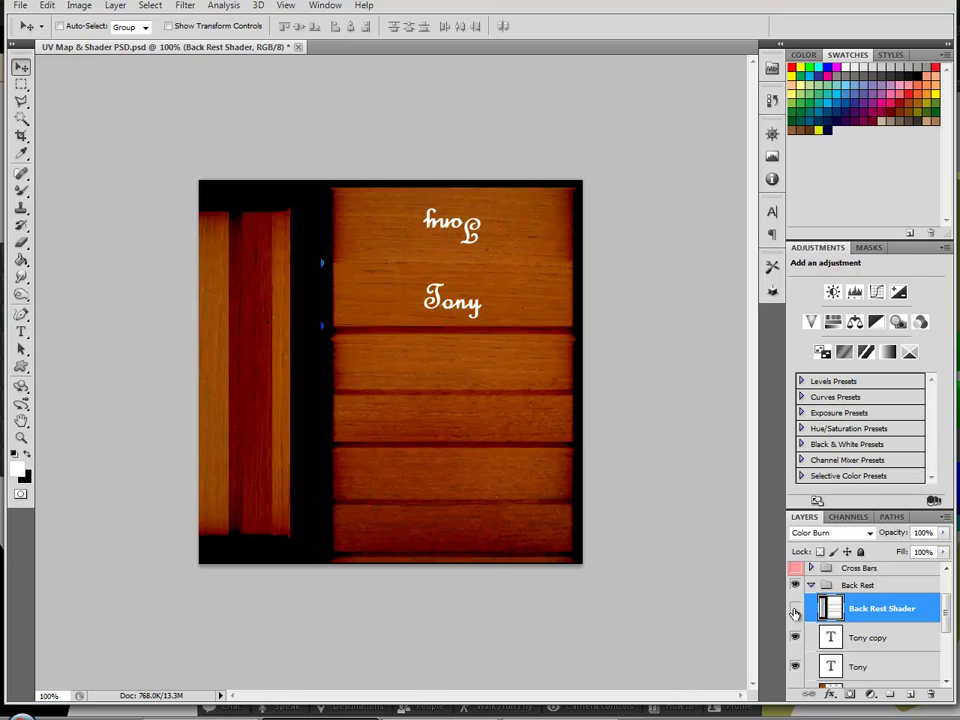
left_click(795, 610)
left_click(795, 610)
Save a Targa copy of the texture as Back Rest Texture in the SR Mesh Chair folder, replacing the existing file
left_click(20, 6)
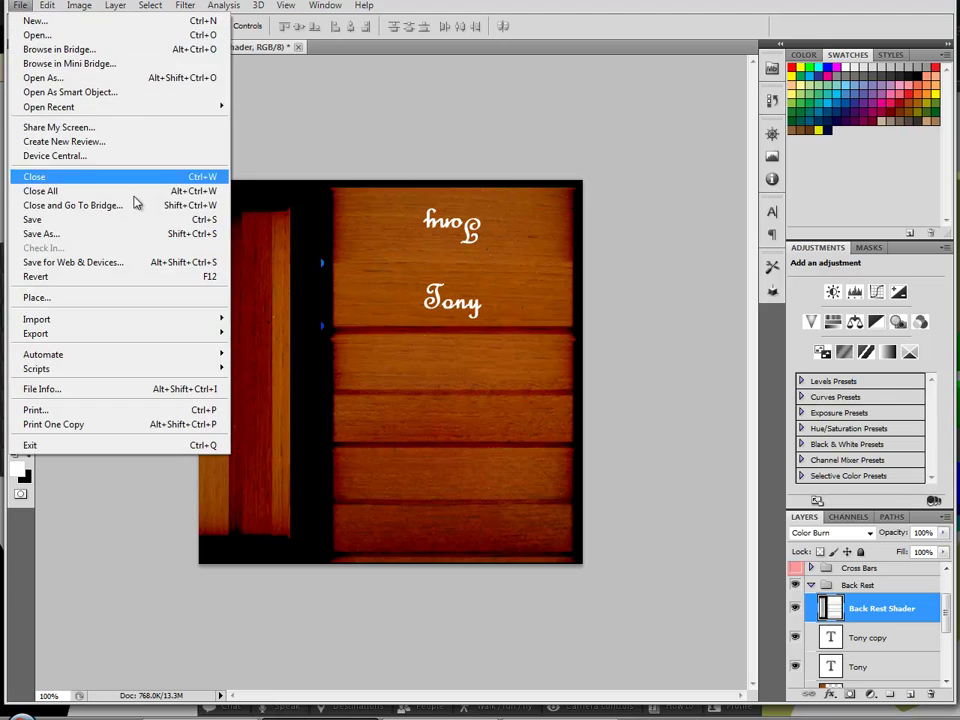
left_click(60, 236)
left_click(281, 531)
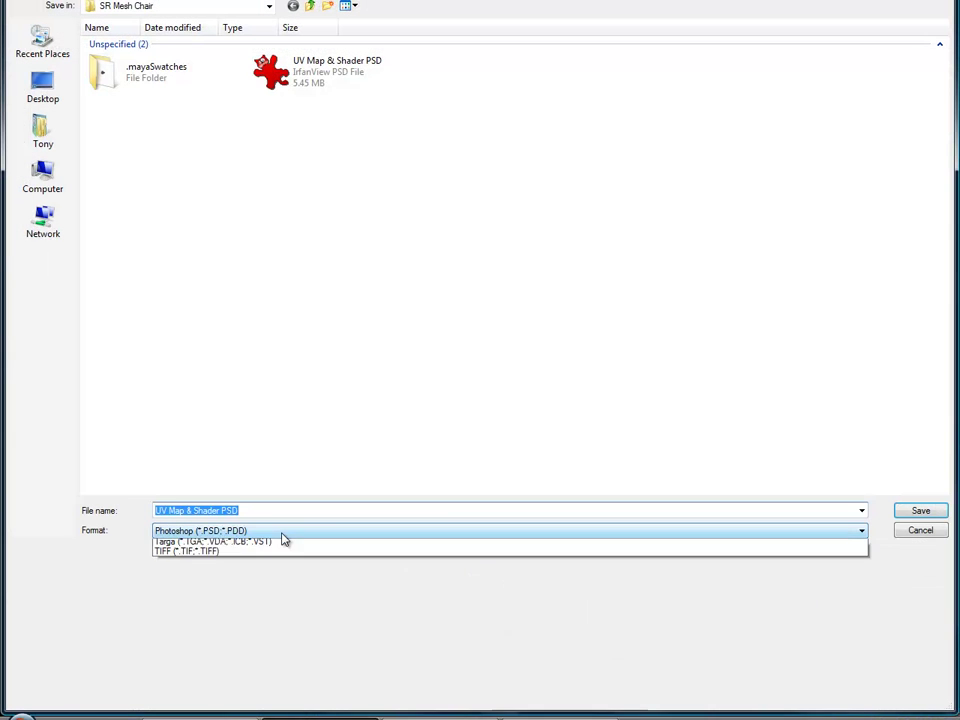
left_click(278, 712)
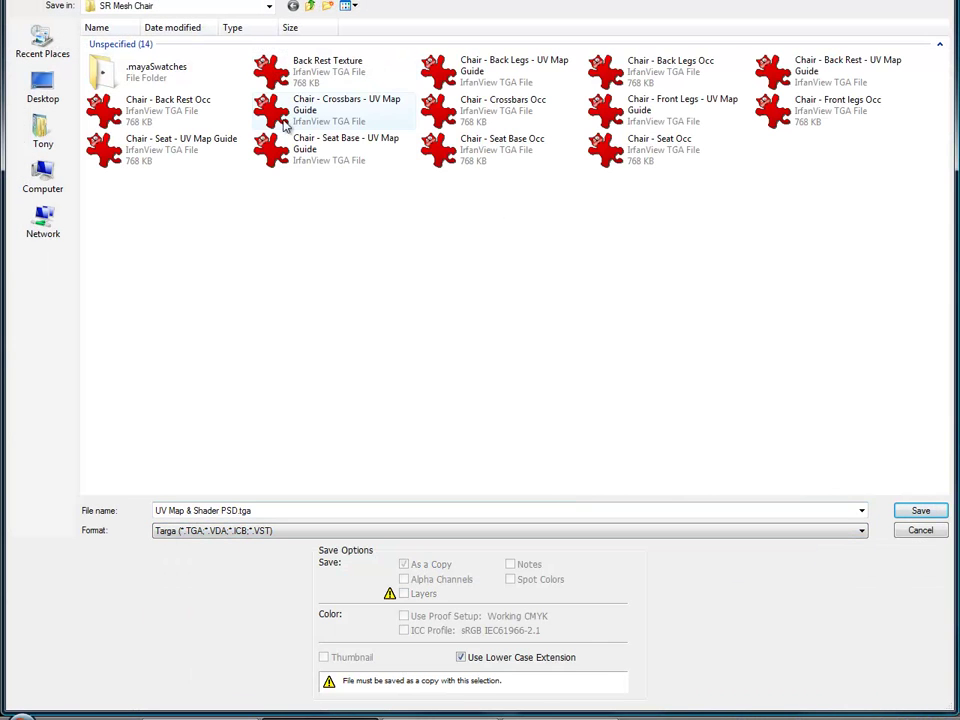
left_click(280, 510)
type("Back Rest Text")
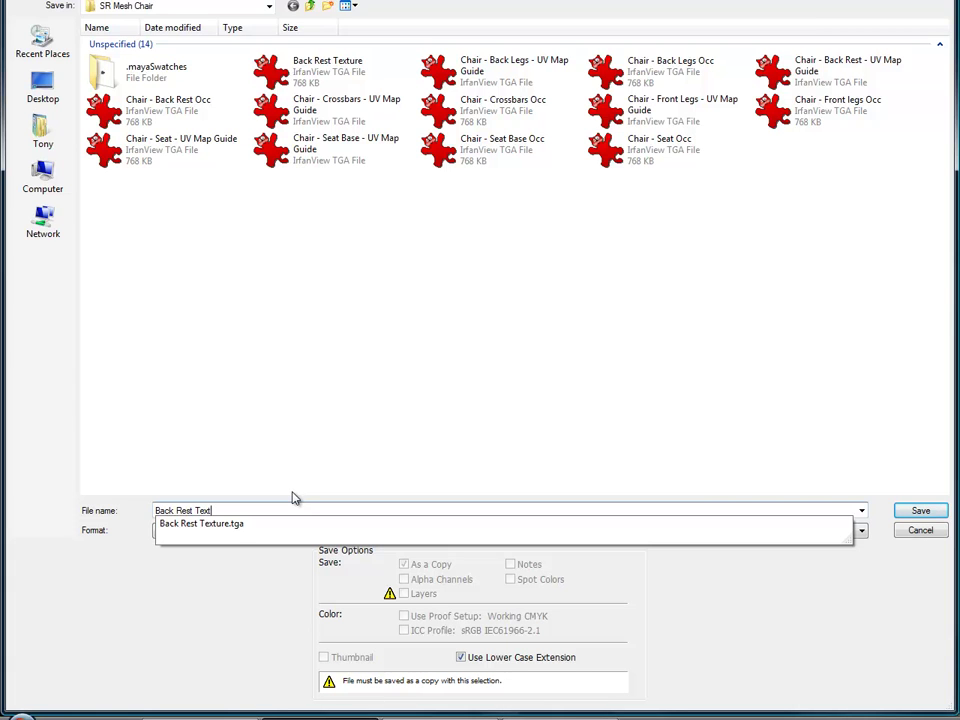
type("ure")
key("Return")
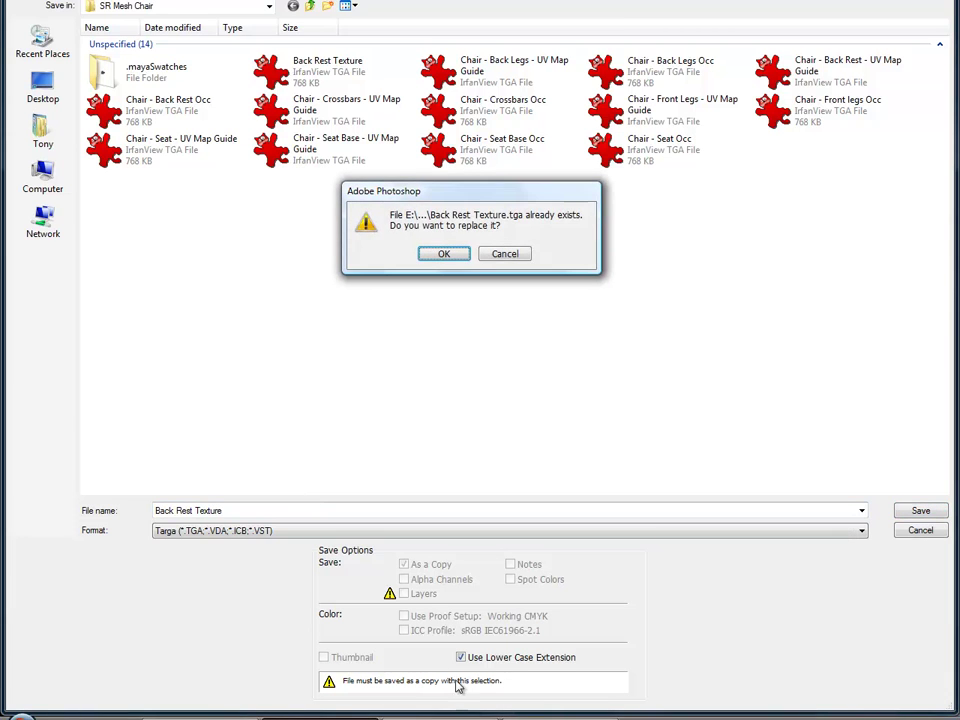
left_click(432, 257)
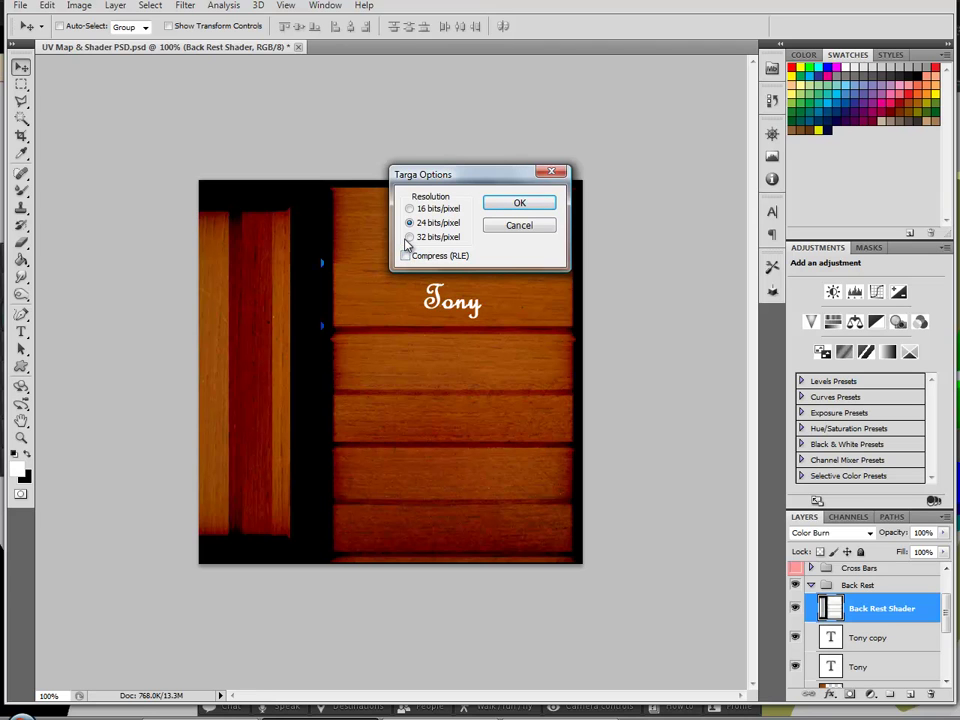
Compare the 32 bits/pixel option, then complete the Targa export at 24 bits/pixel without compression
left_click(410, 238)
left_click(410, 223)
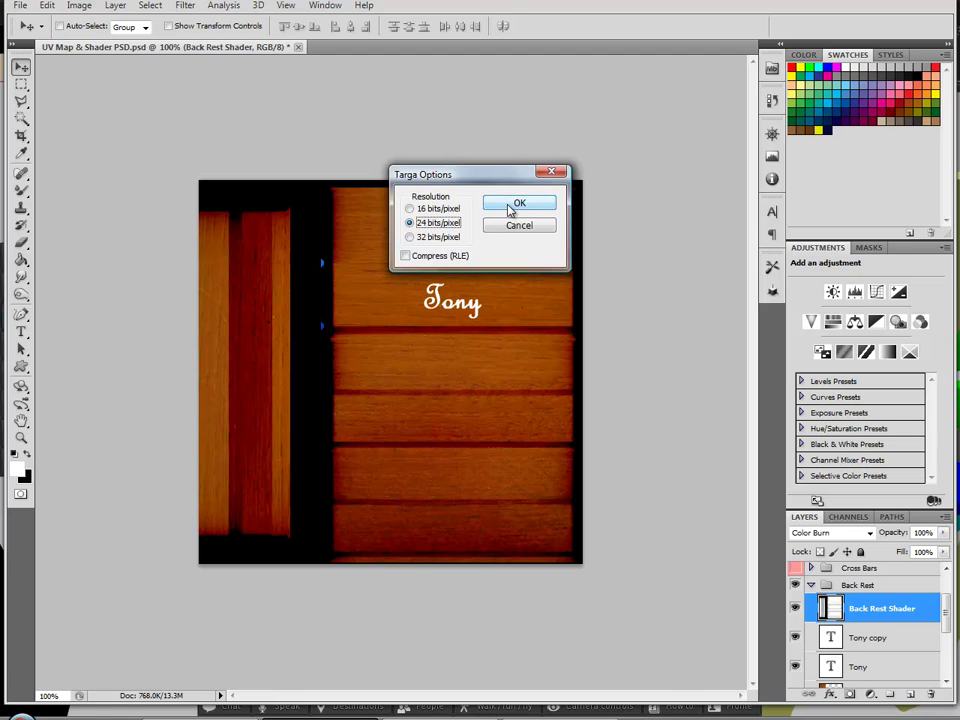
left_click(516, 204)
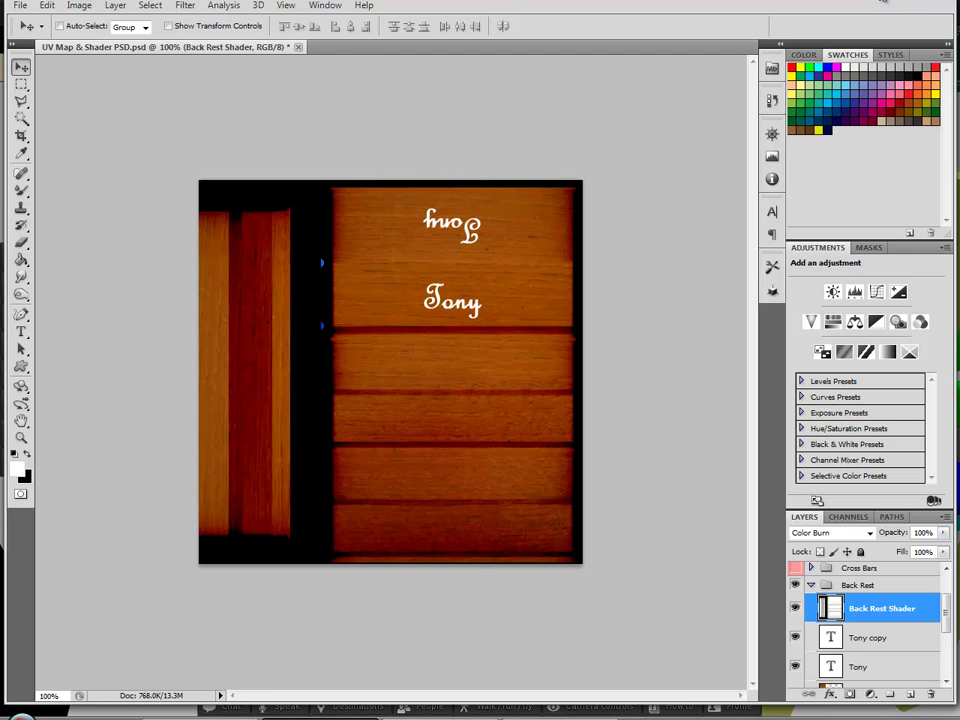
Switch to the Second Life viewer and upload the Back Rest Texture Targa image for L$10
left_click(883, 3)
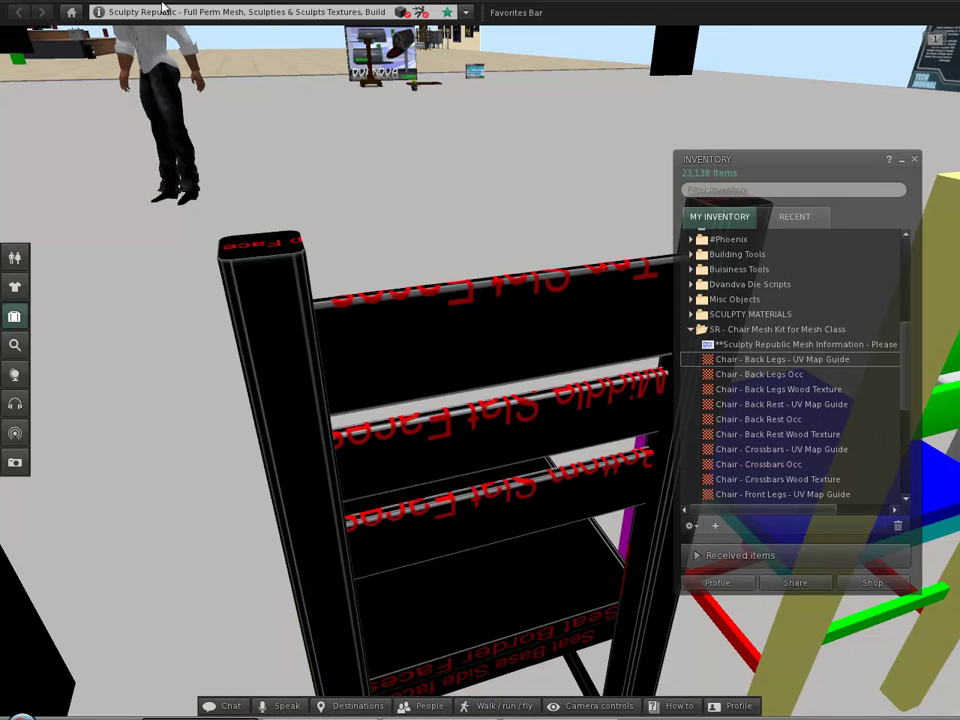
left_click(158, 4)
mouse_move(211, 171)
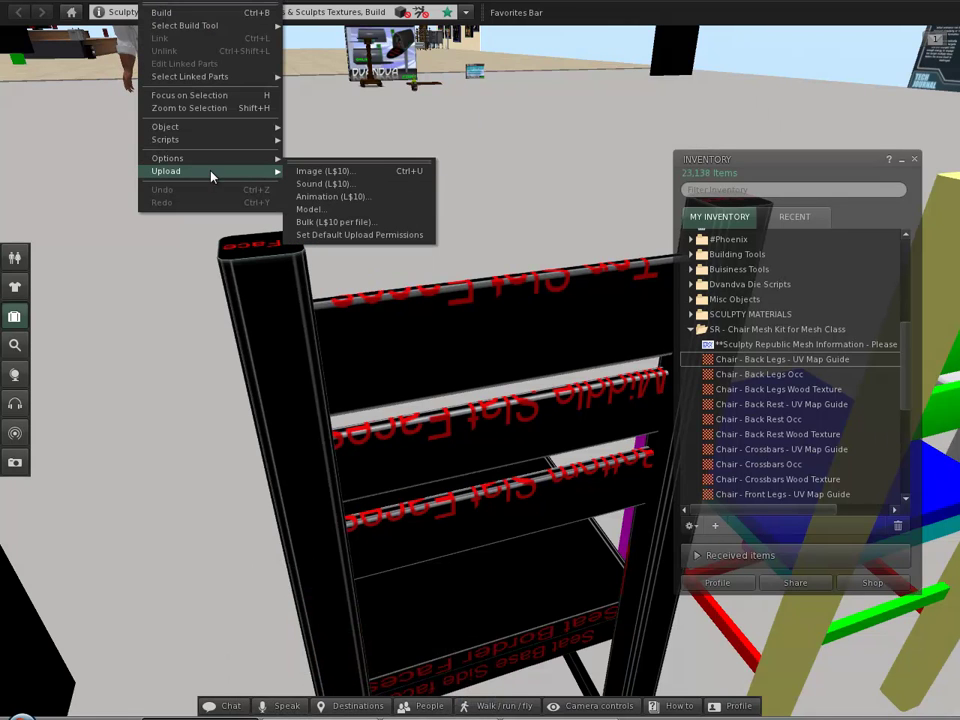
left_click(340, 171)
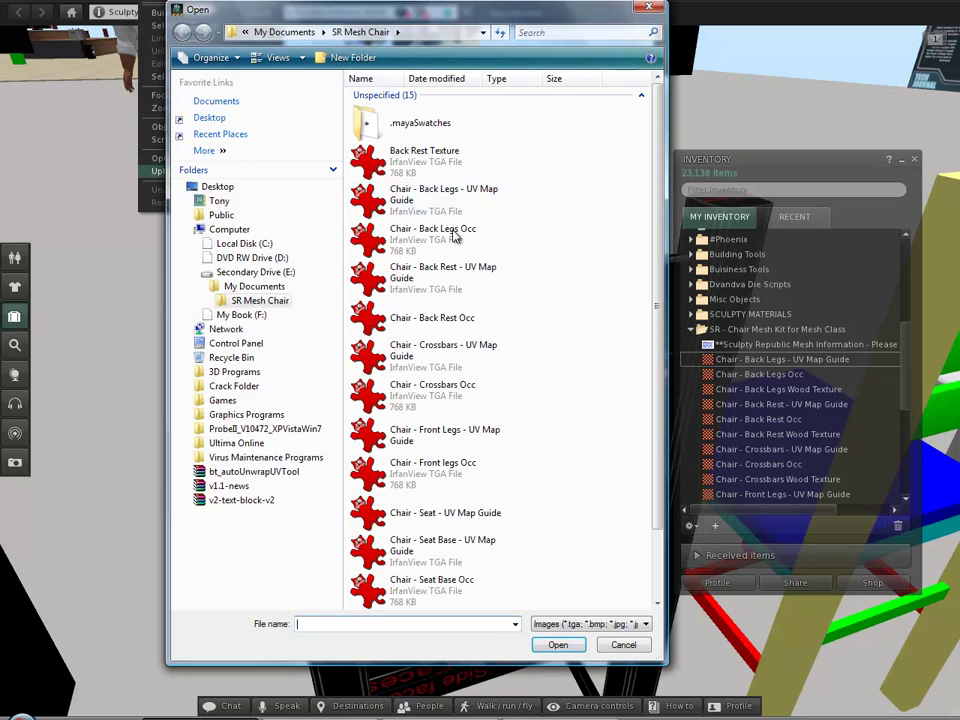
double_click(426, 168)
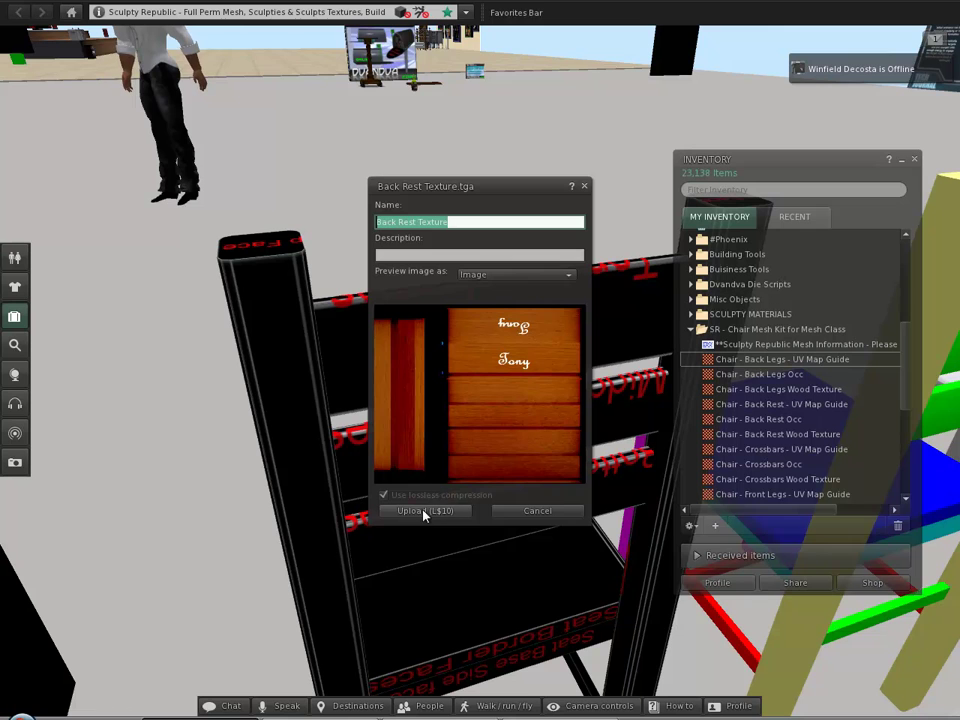
left_click(424, 512)
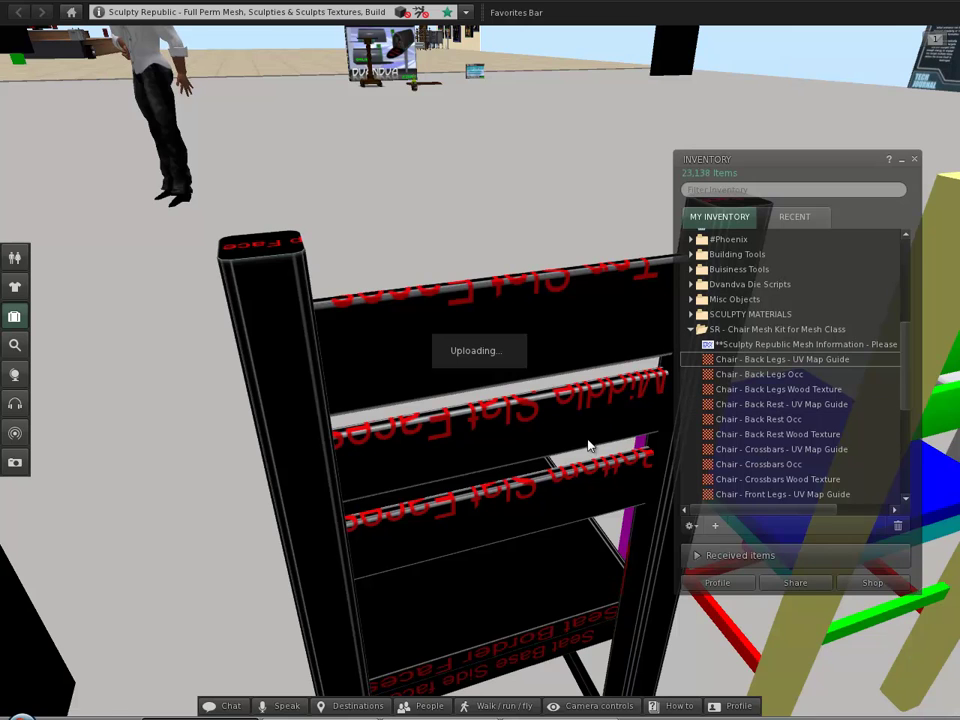
Open the multicoloured chair for editing and select only its green back rest face
scroll(589, 450, "down", 5)
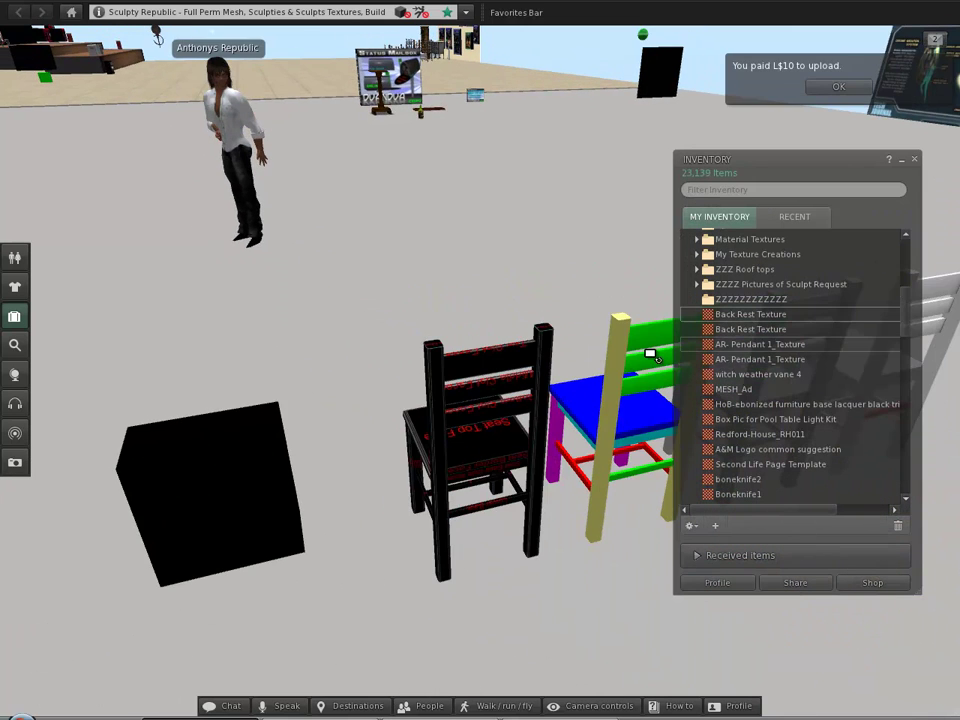
left_click(650, 356, "alt")
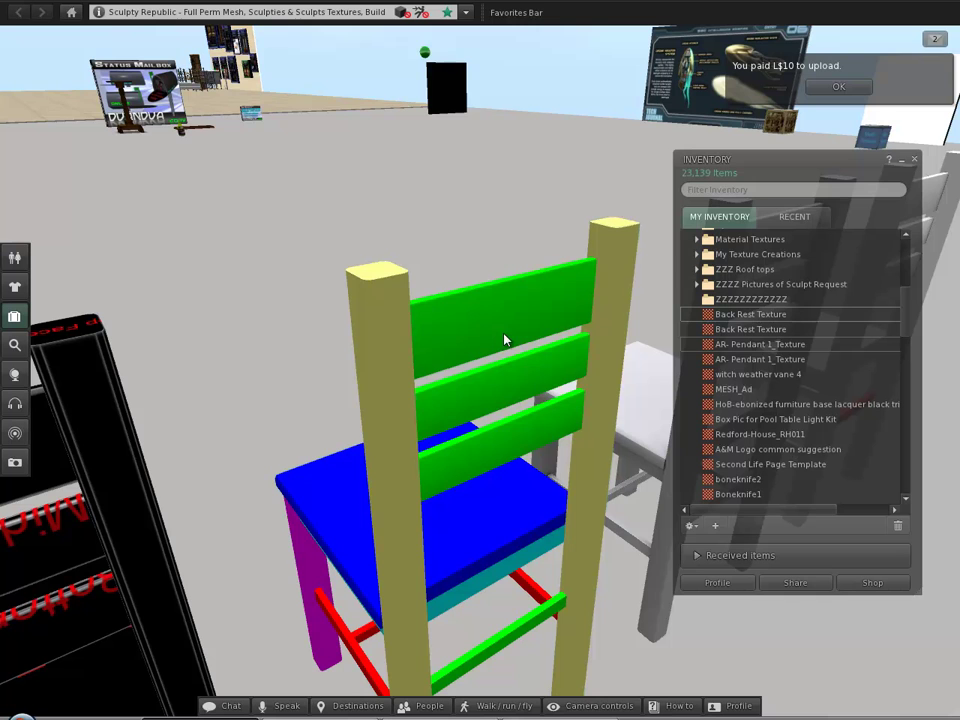
right_click(505, 340)
left_click(522, 350)
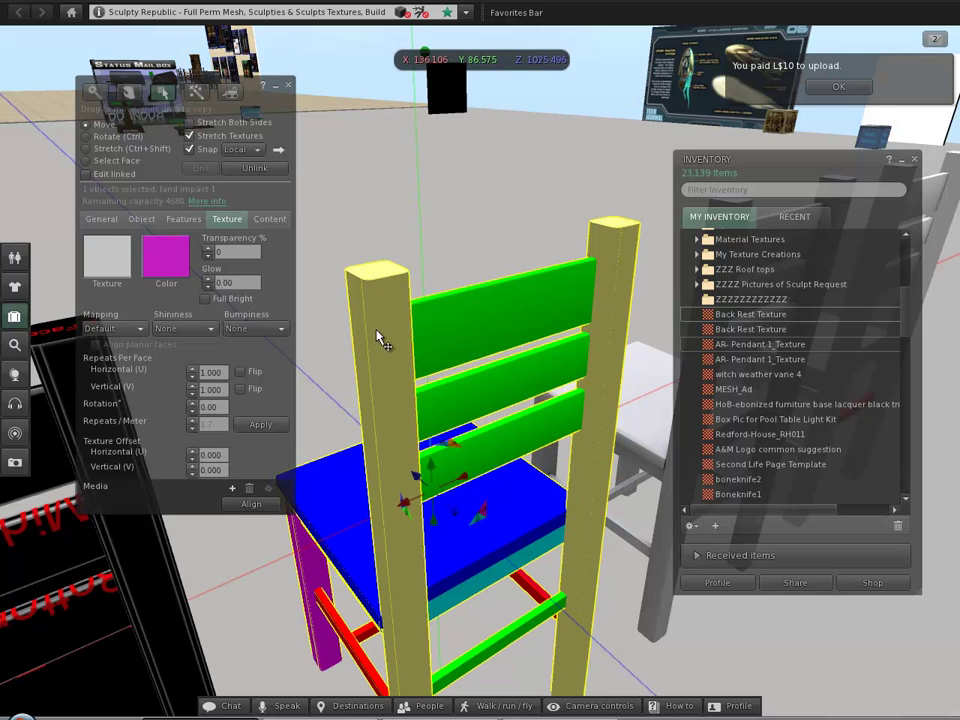
left_click(86, 160)
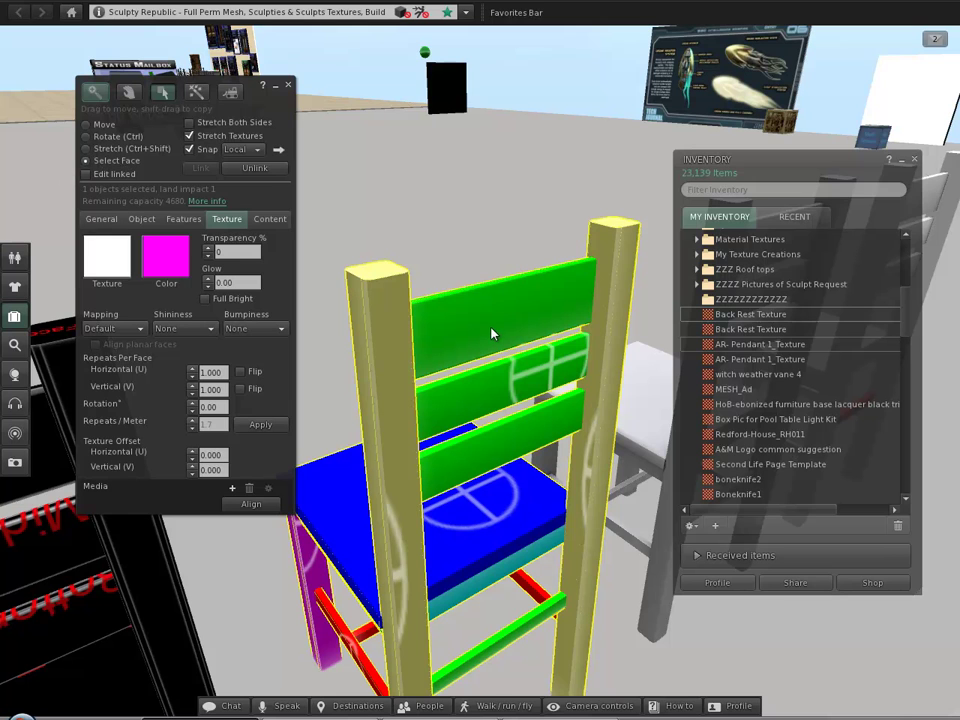
left_click(517, 376)
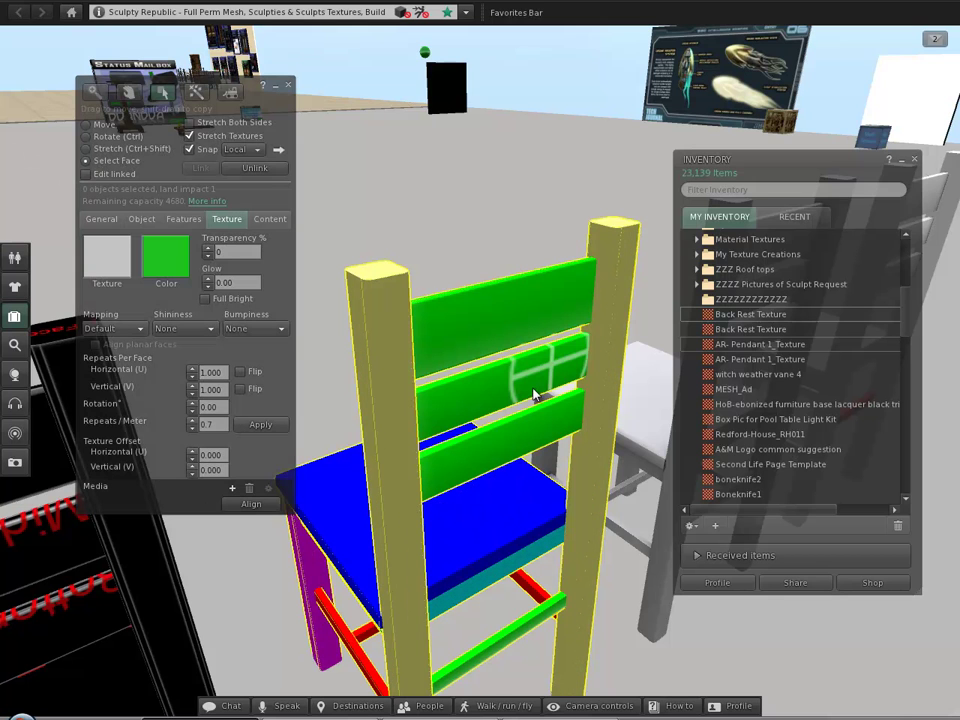
Set the selected back rest face's colour to white and apply the newly uploaded Back Rest Texture to it
left_click(167, 250)
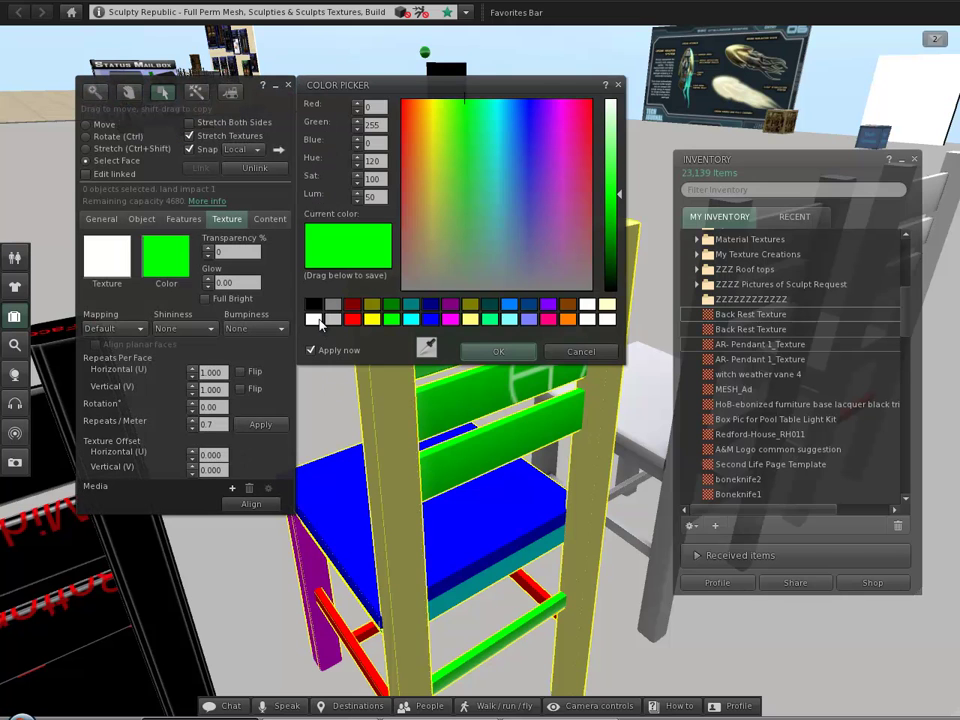
left_click(316, 320)
left_click(490, 353)
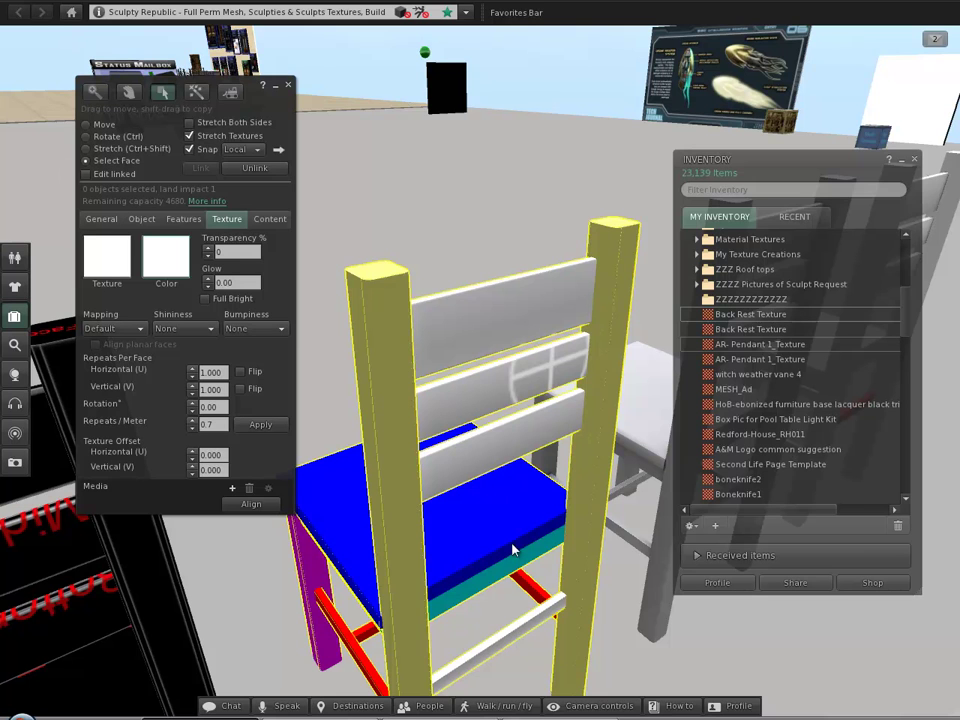
left_click(752, 314)
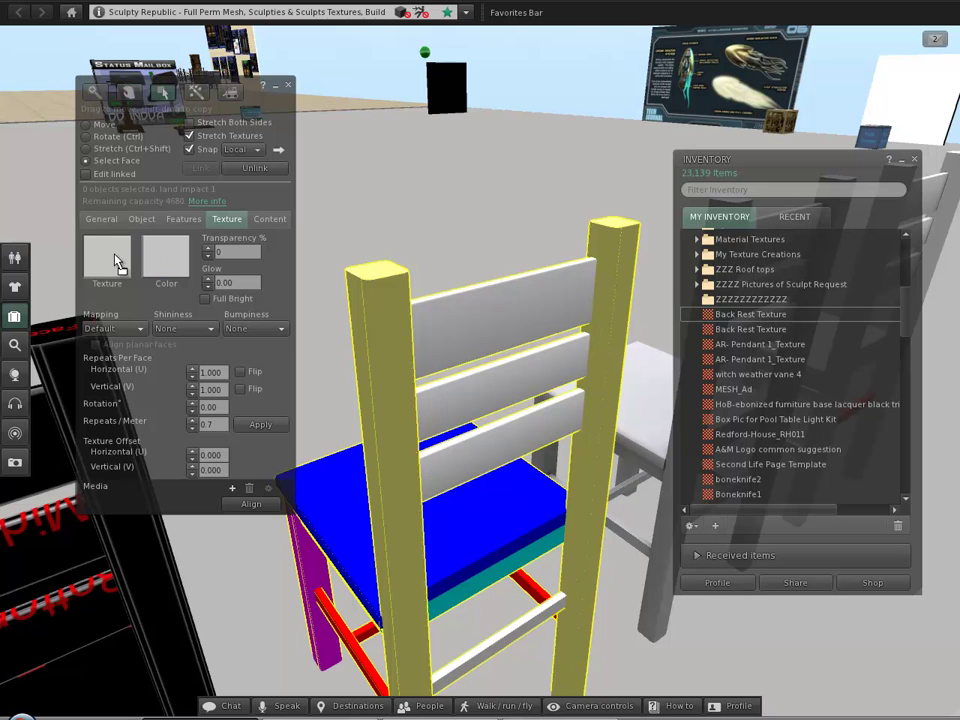
left_click_drag(116, 261, 116, 261)
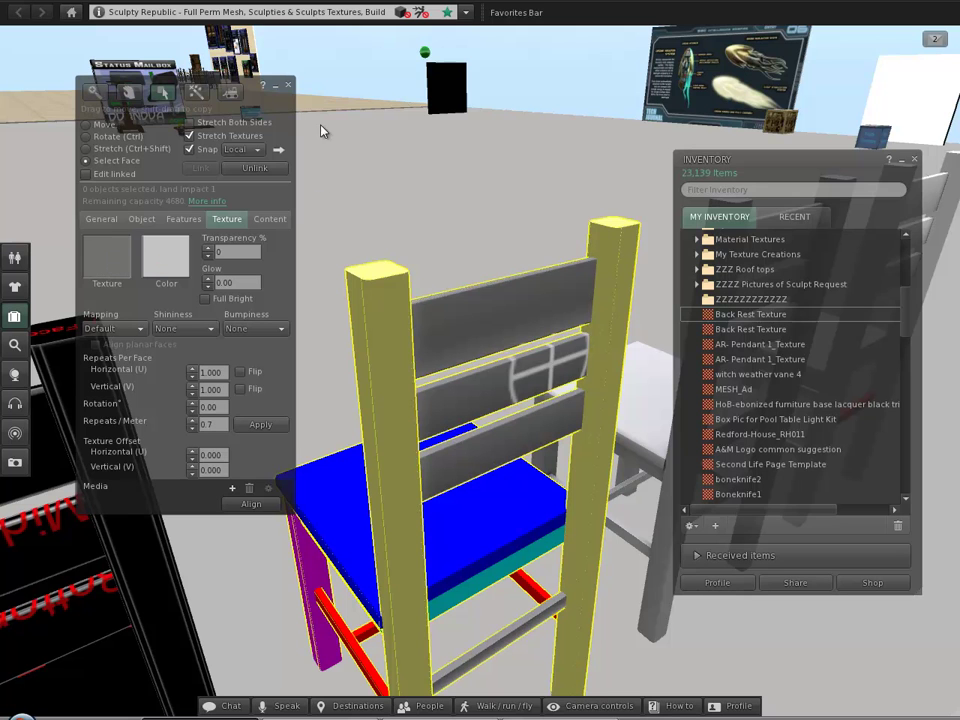
Close the chair's build settings and examine the textured back rest's wood, shading and name text from behind and in front
left_click(497, 321, "alt")
left_click_drag(497, 321, 497, 321)
scroll(497, 321, "down", 3)
left_click(410, 358, "ctrl+alt")
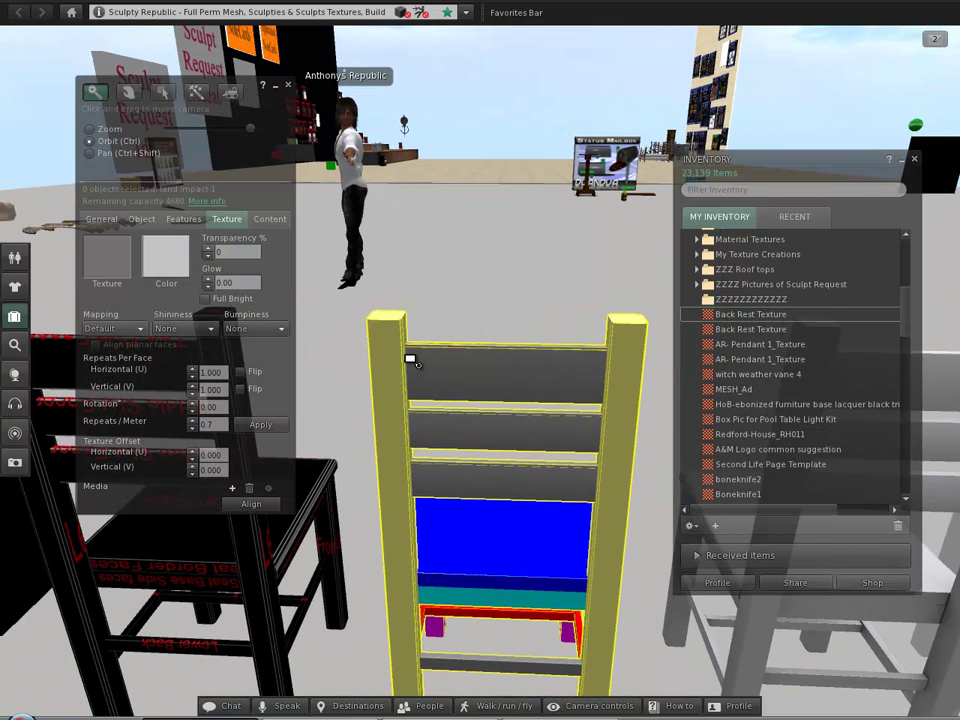
left_click(288, 85)
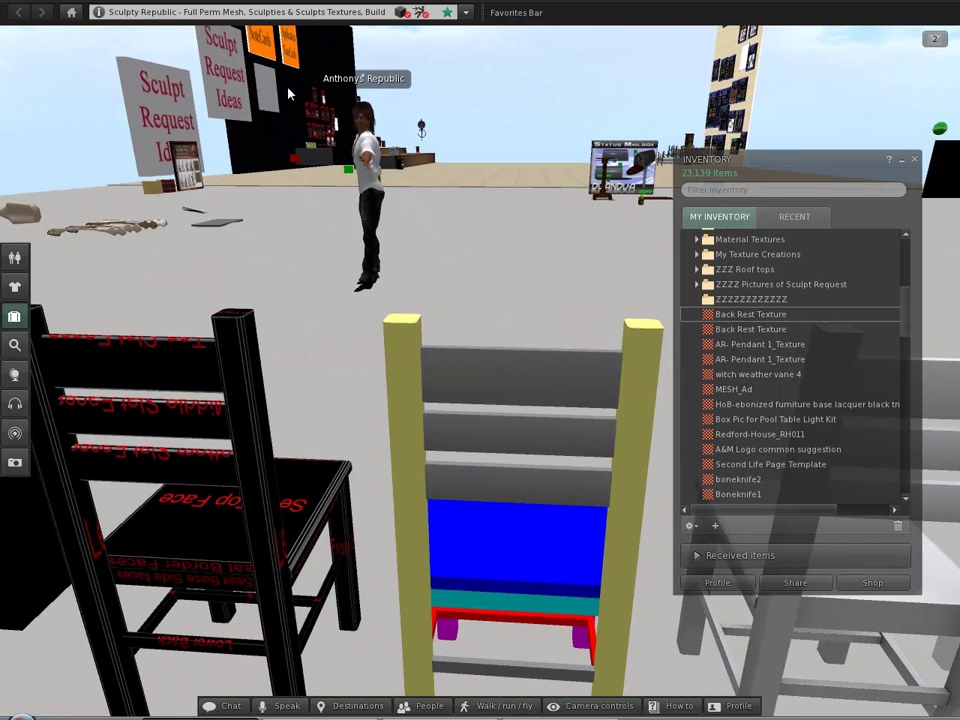
scroll(533, 384, "up", 5)
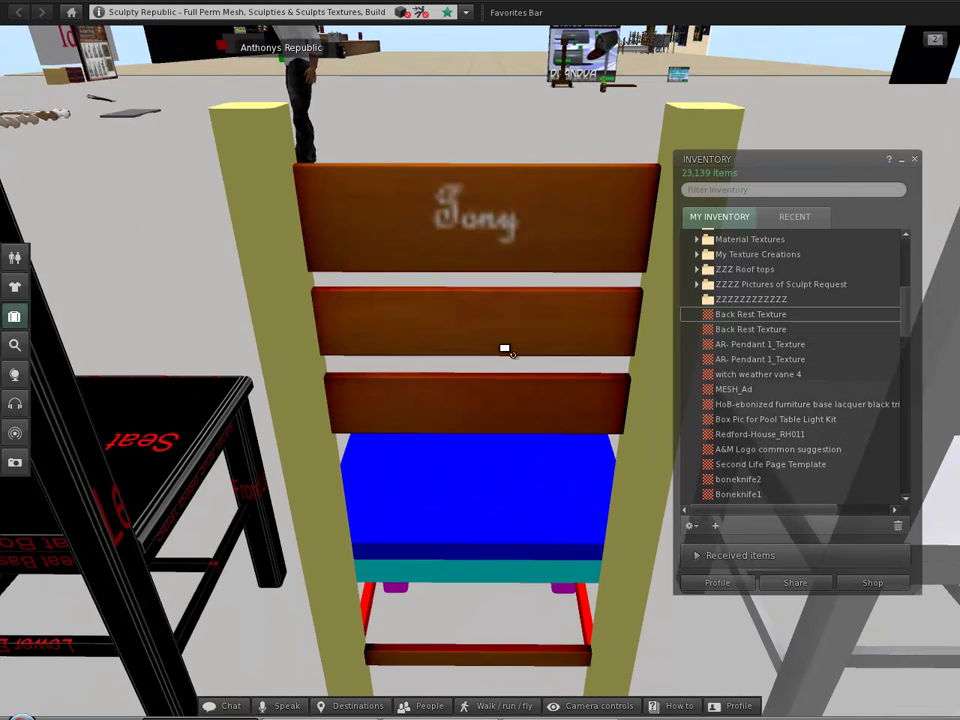
left_click(512, 257, "alt")
key("Left")
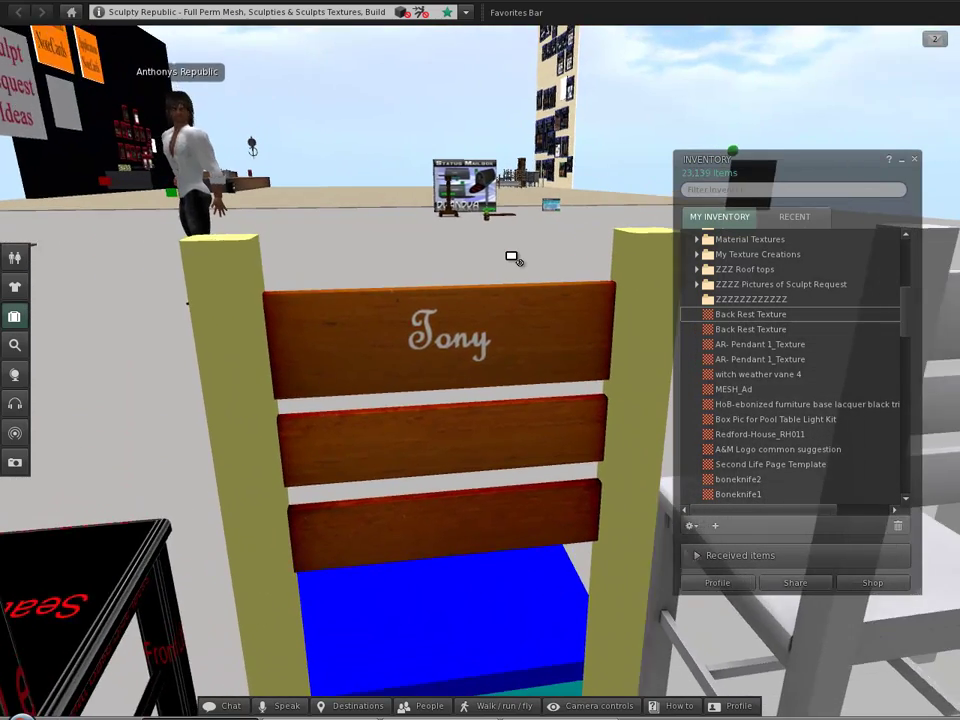
key("Right")
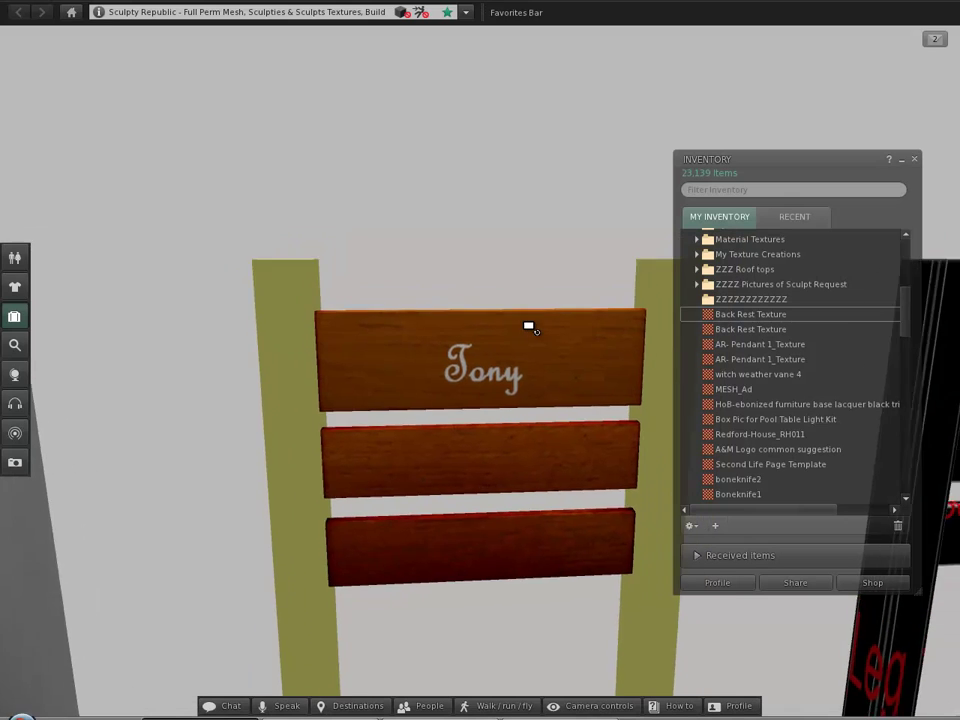
key("Escape")
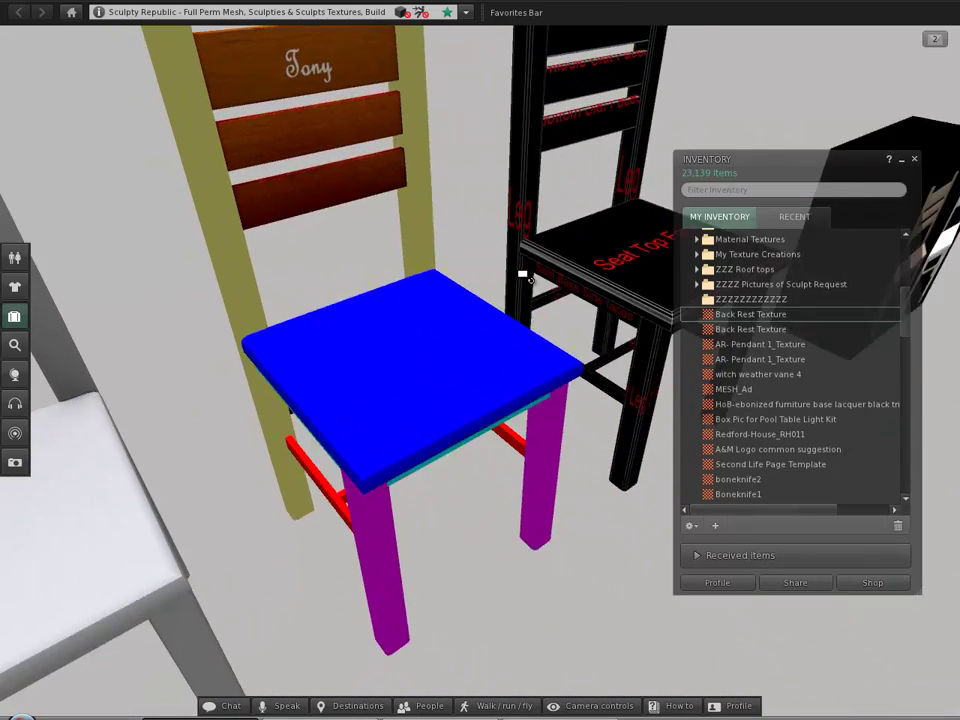
Switch to Photoshop, collapse and hide the Back Rest group, and show and expand the Back Legs group
key("alt+Tab")
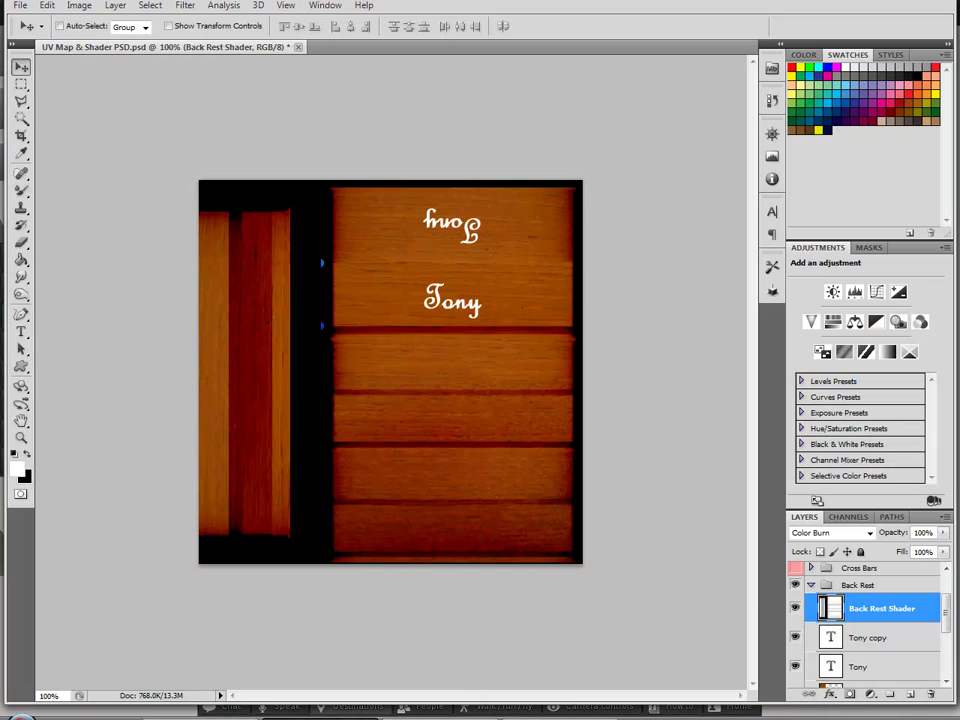
left_click(811, 587)
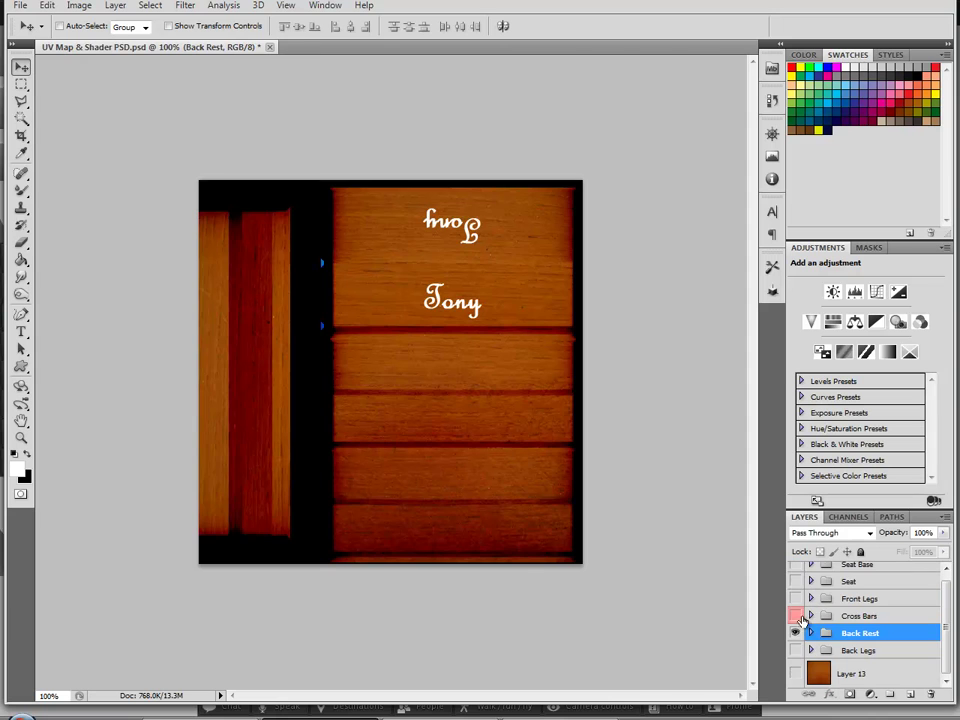
left_click(795, 634)
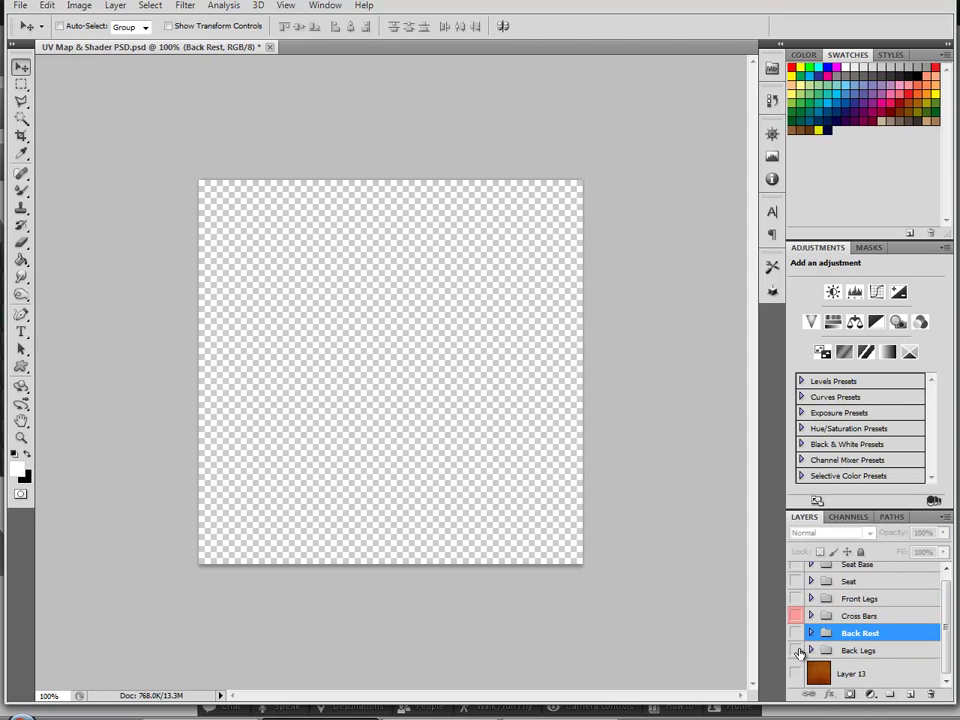
left_click(795, 651)
left_click(811, 651)
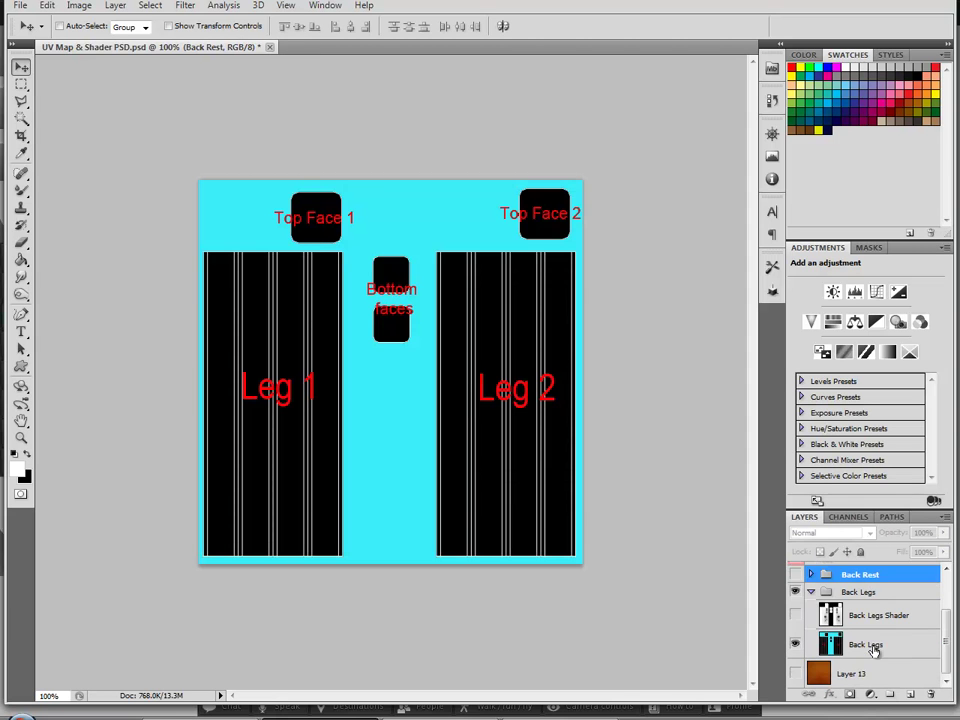
left_click(861, 648)
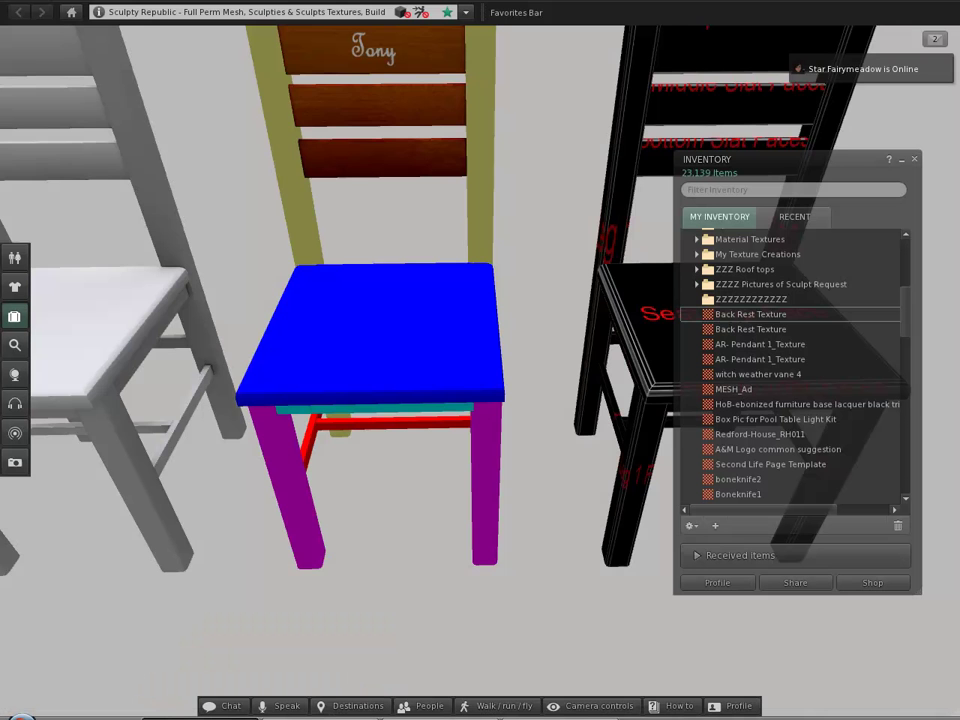
Return to the Second Life viewer and inspect the chair's textured slats up close and from the side
scroll(430, 436, "down", 5)
scroll(443, 237, "up", 5)
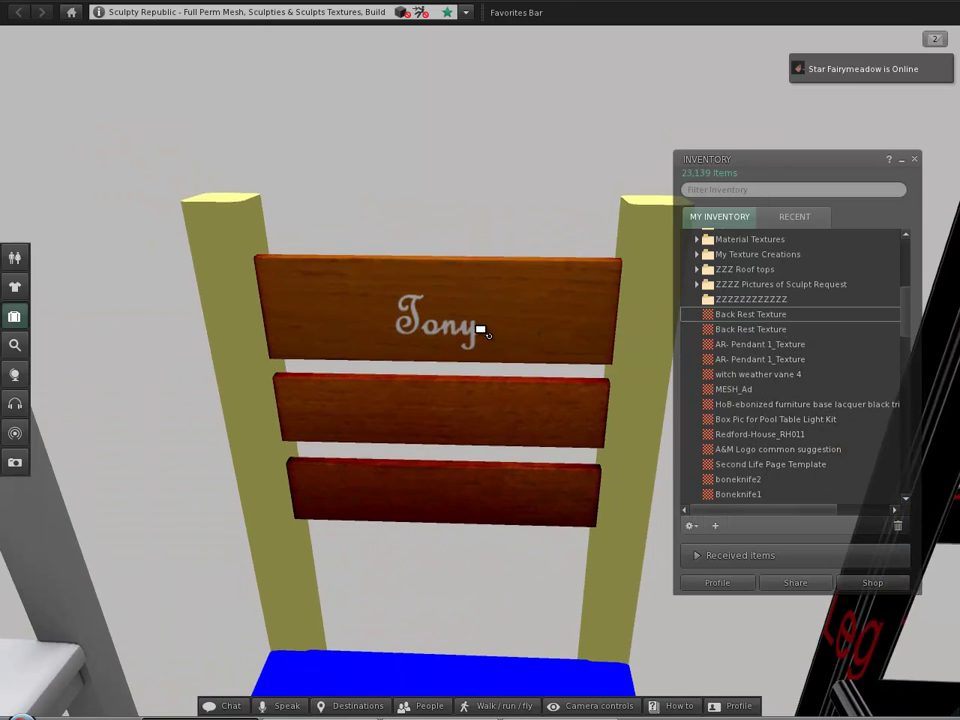
scroll(480, 329, "down", 4)
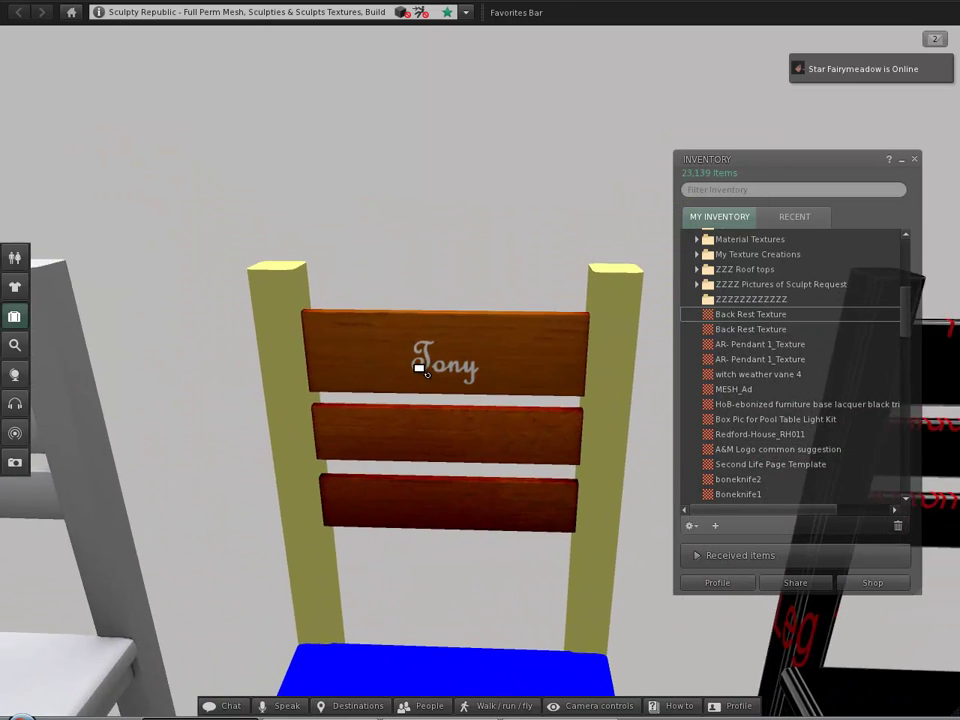
scroll(420, 370, "up", 2)
scroll(420, 370, "down", 3)
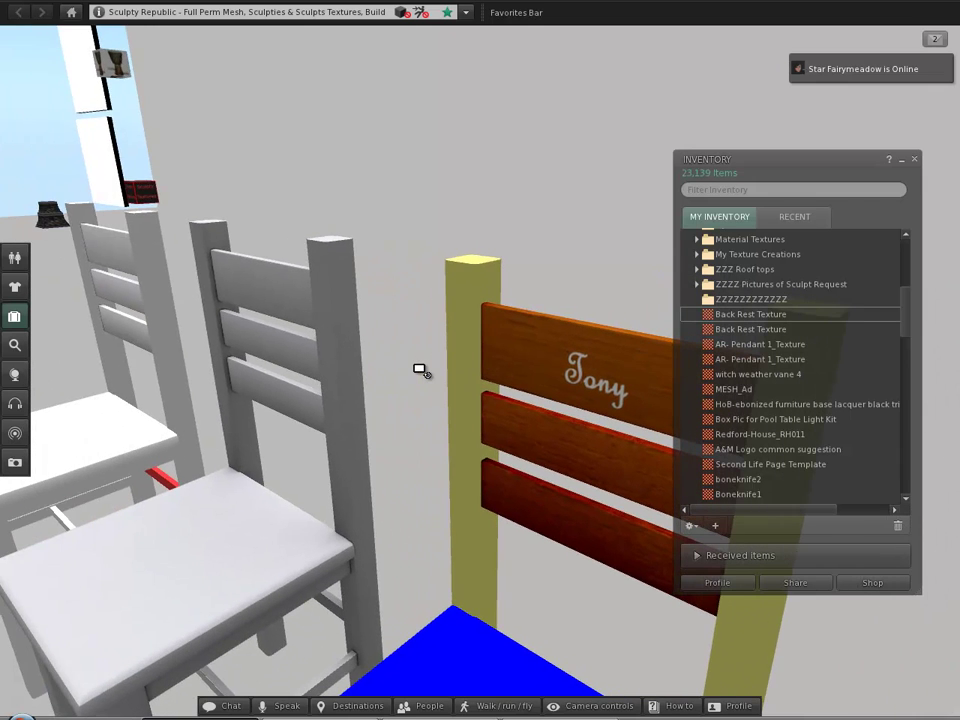
scroll(573, 432, "down", 2)
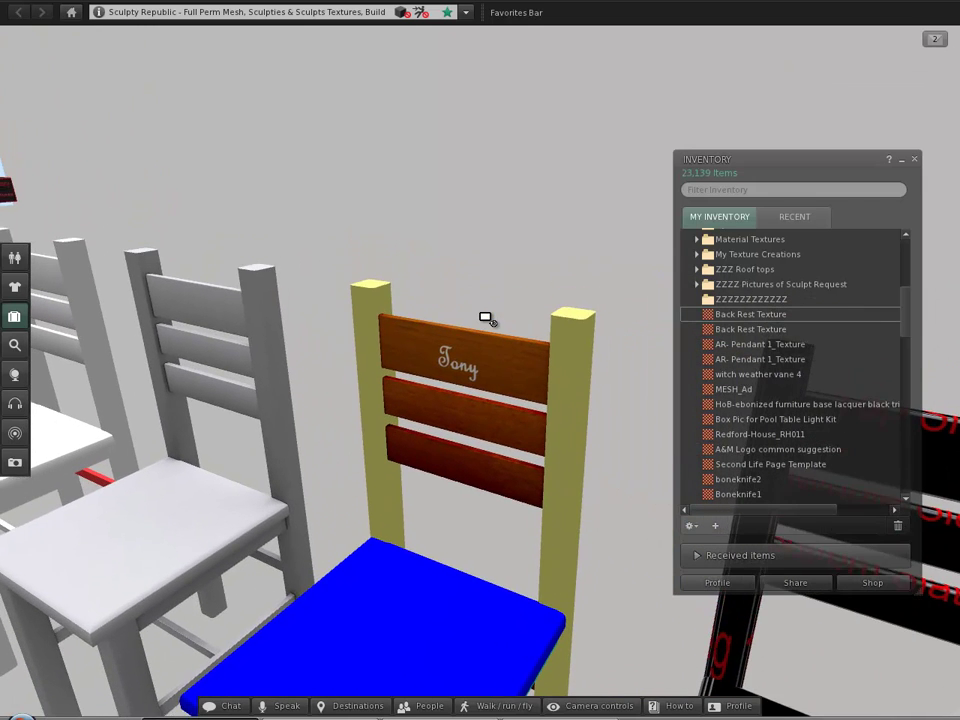